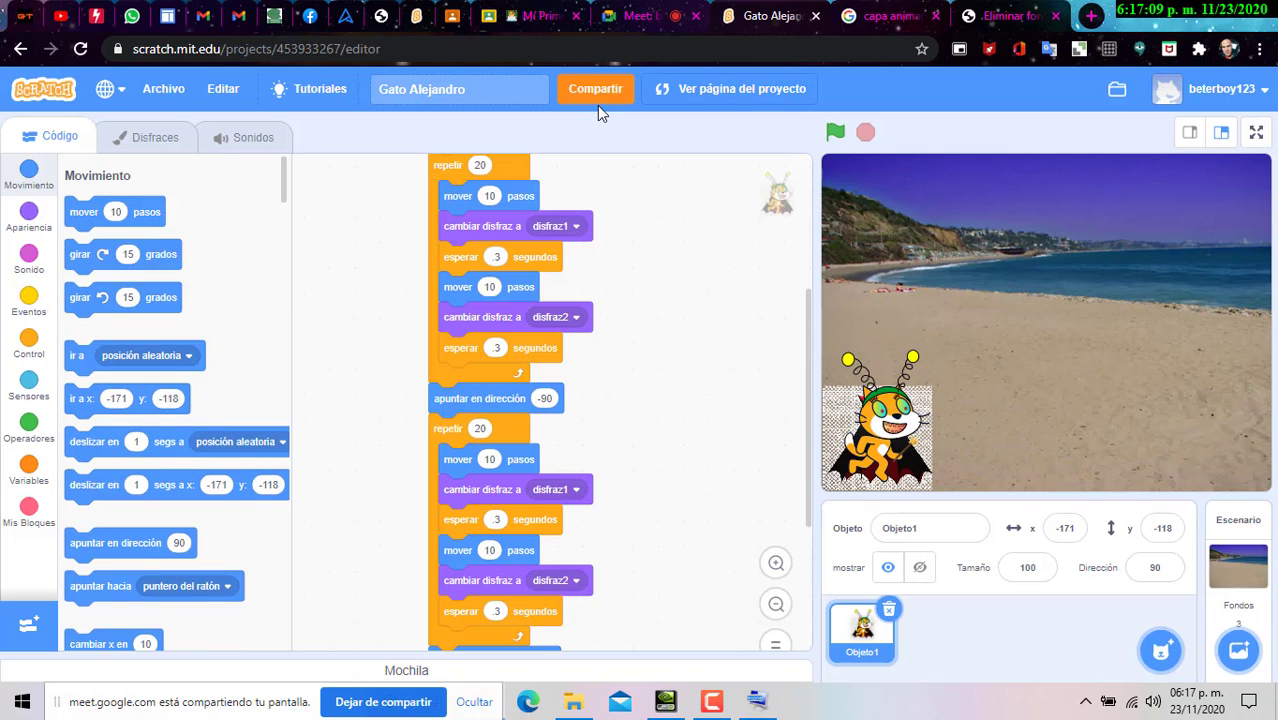
# Share the current Scratch project publicly
pyautogui.click(592, 100)
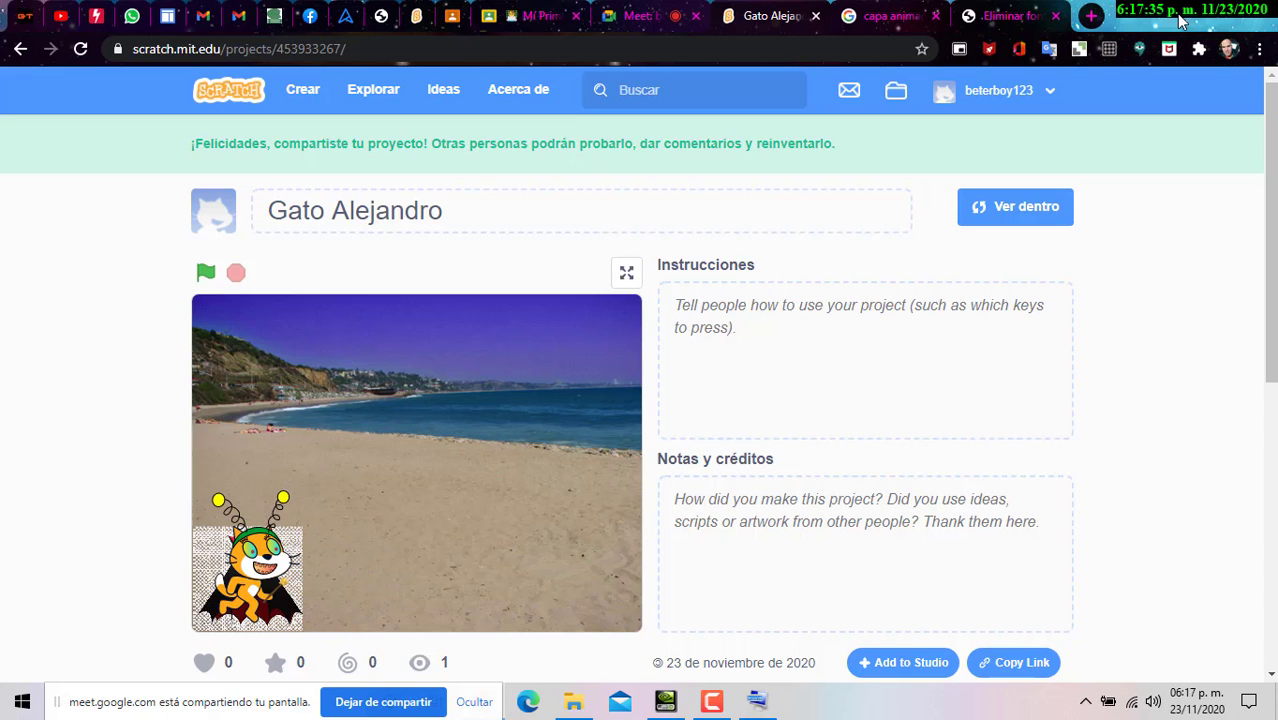
# Switch to File Explorer and open the workbook CONTROL_DE_ASISTENCIA_353 from the Asistencias y Evaluaciones 2020-B folder in Excel
pyautogui.click(575, 705)
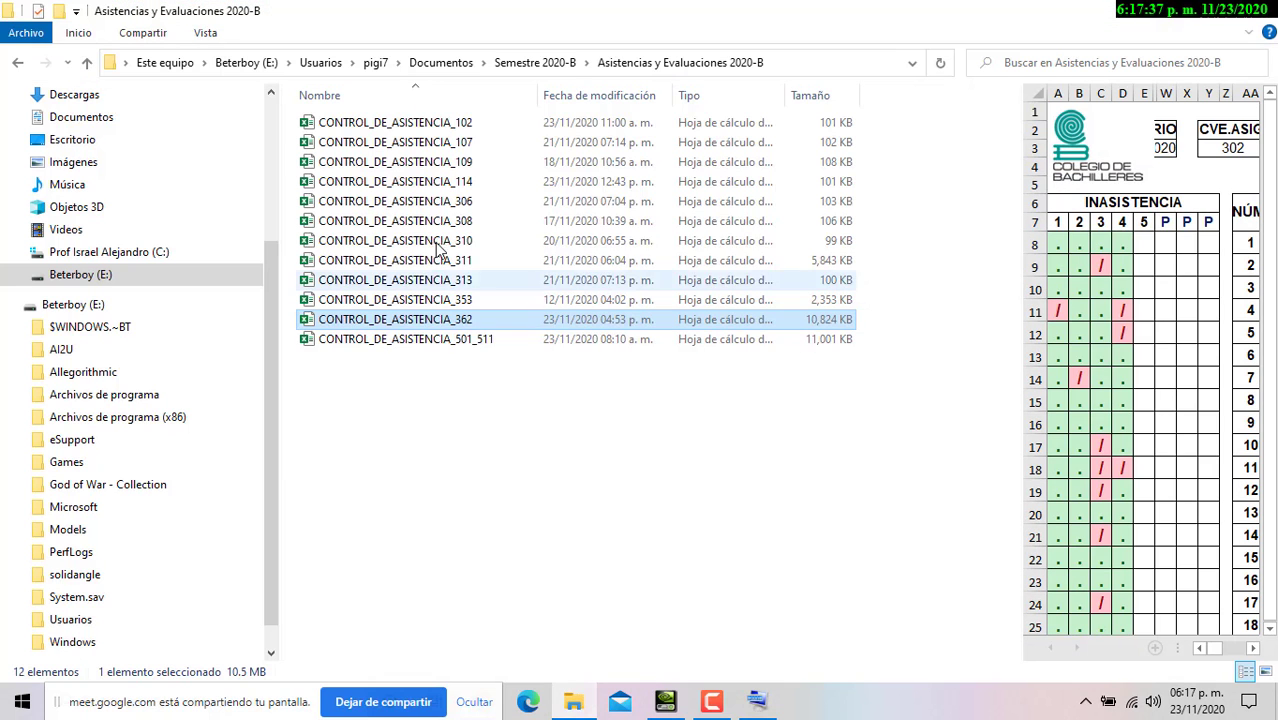
pyautogui.click(447, 305)
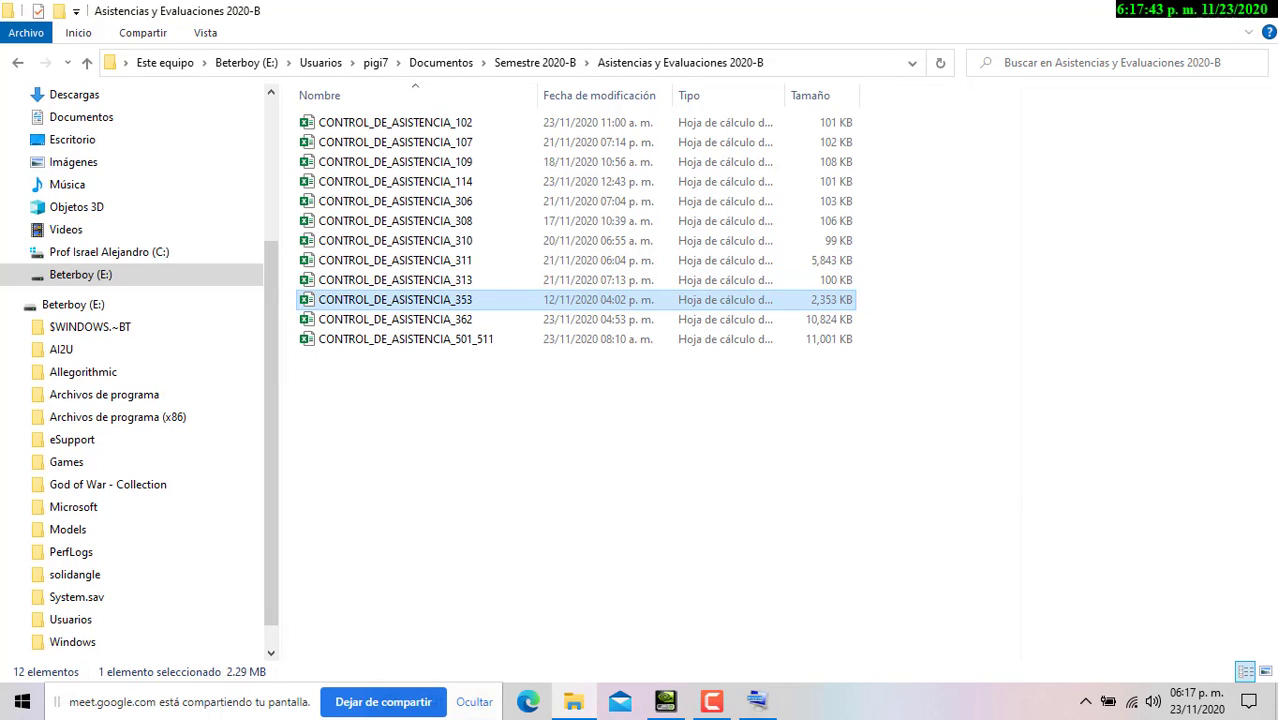
pyautogui.press('Return')
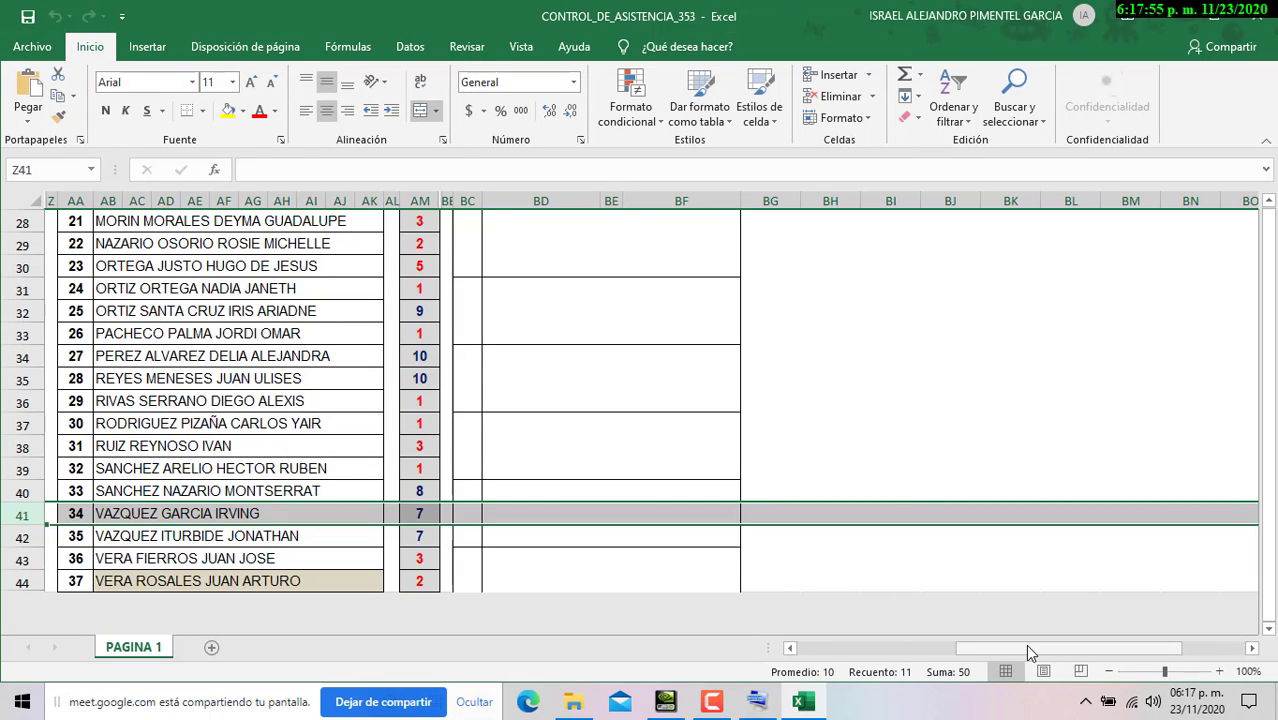
# Unhide the hidden absence columns F to Y in the attendance sheet
pyautogui.moveTo(1027, 645); pyautogui.dragTo(379, 471)
pyautogui.scroll(9, 379, 471)
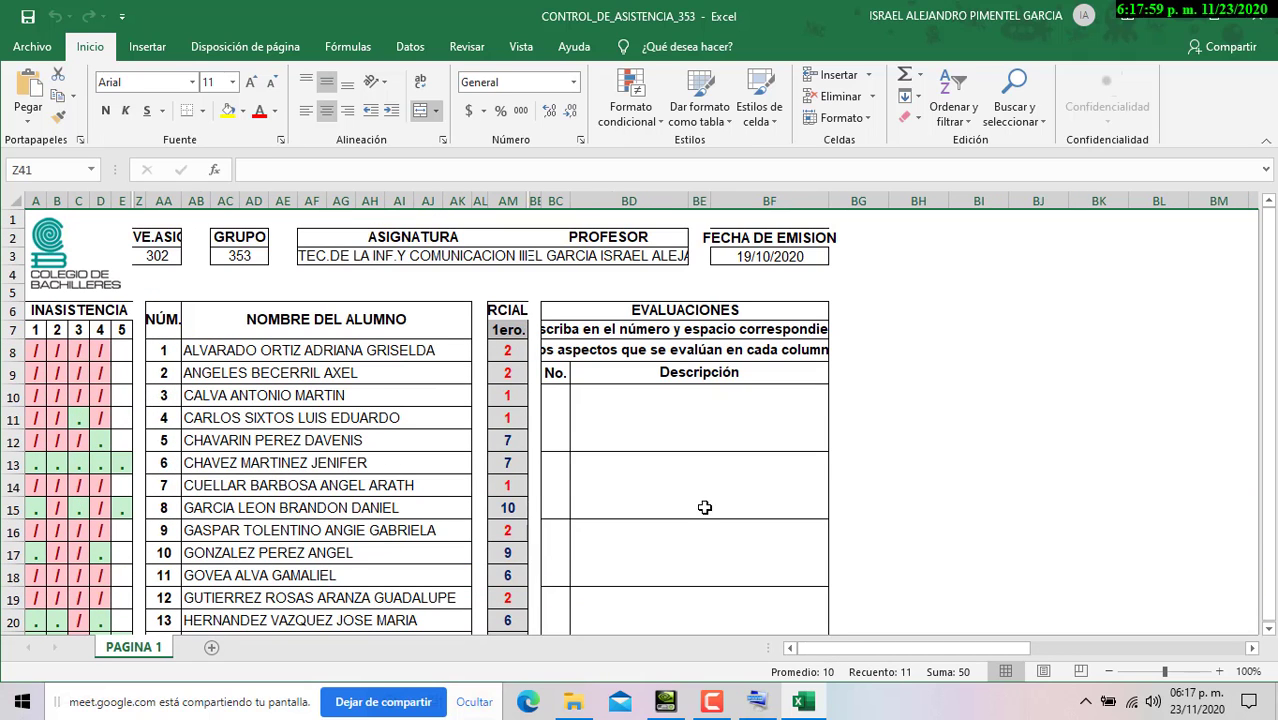
pyautogui.click(124, 202)
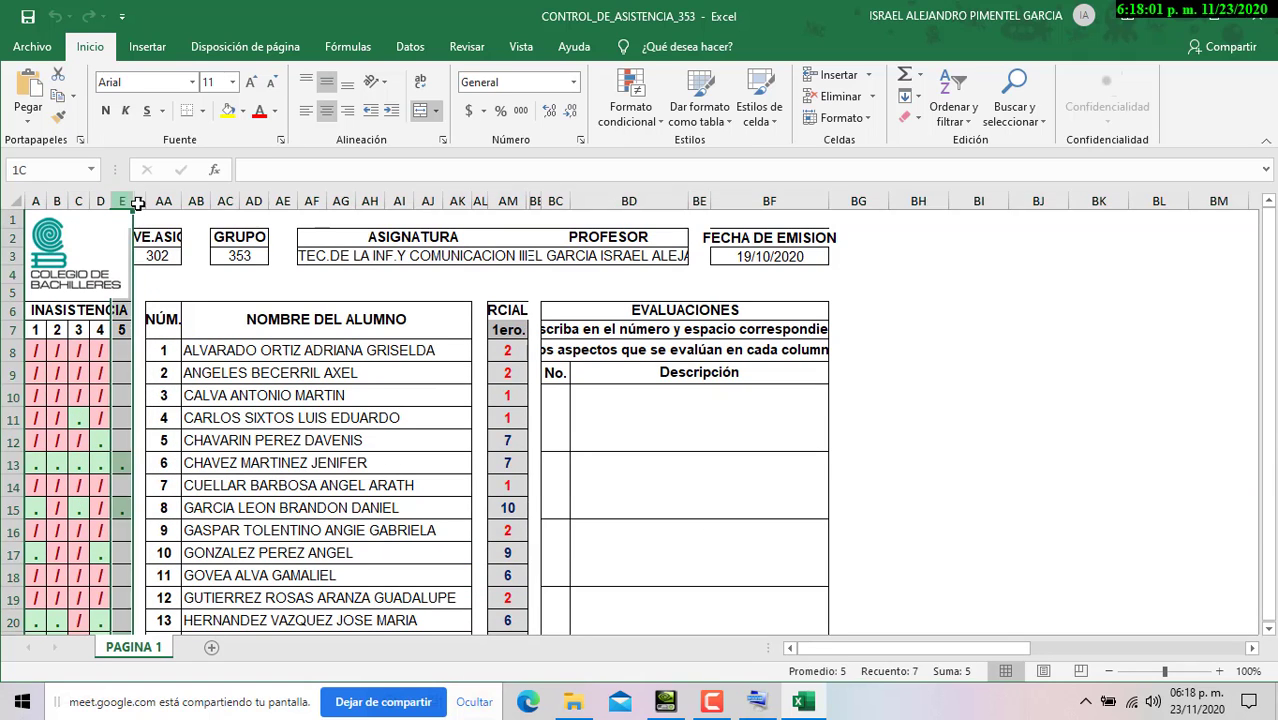
pyautogui.moveTo(135, 202); pyautogui.dragTo(190, 202)
pyautogui.rightClick(160, 203)
pyautogui.click(150, 458)
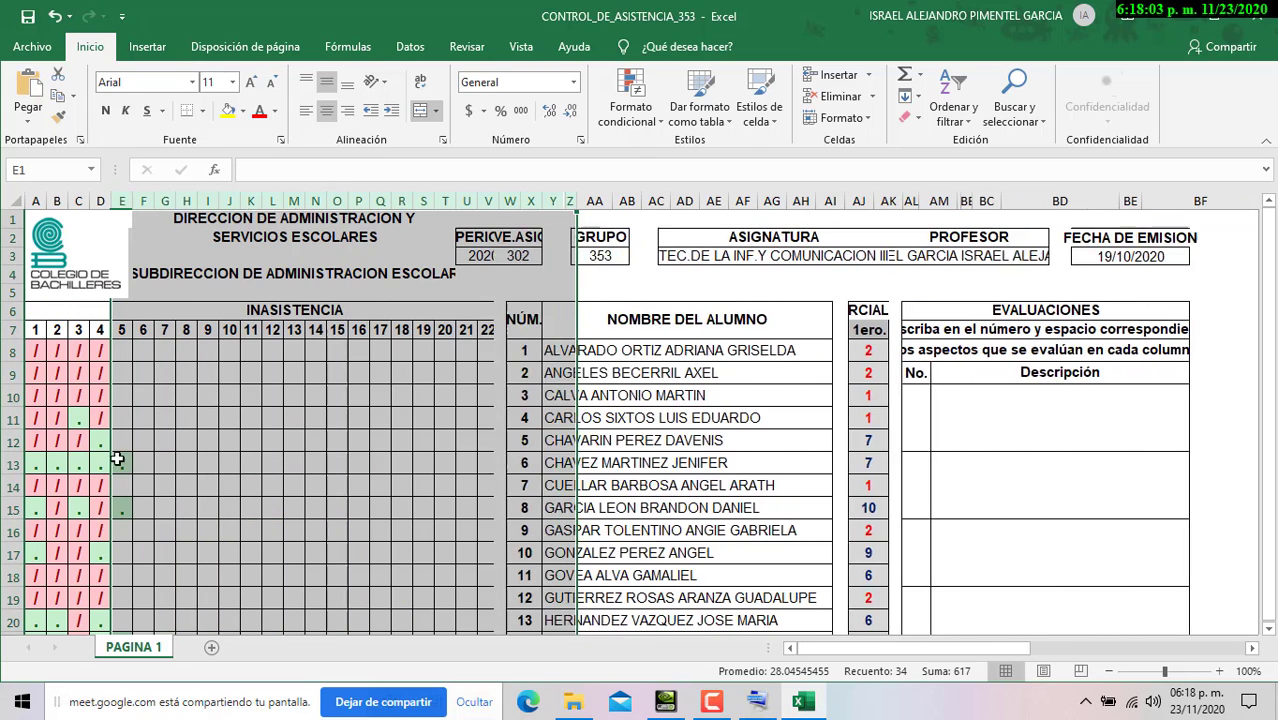
# Hide columns G to Y so the absence section ends at session 6
pyautogui.click(166, 201)
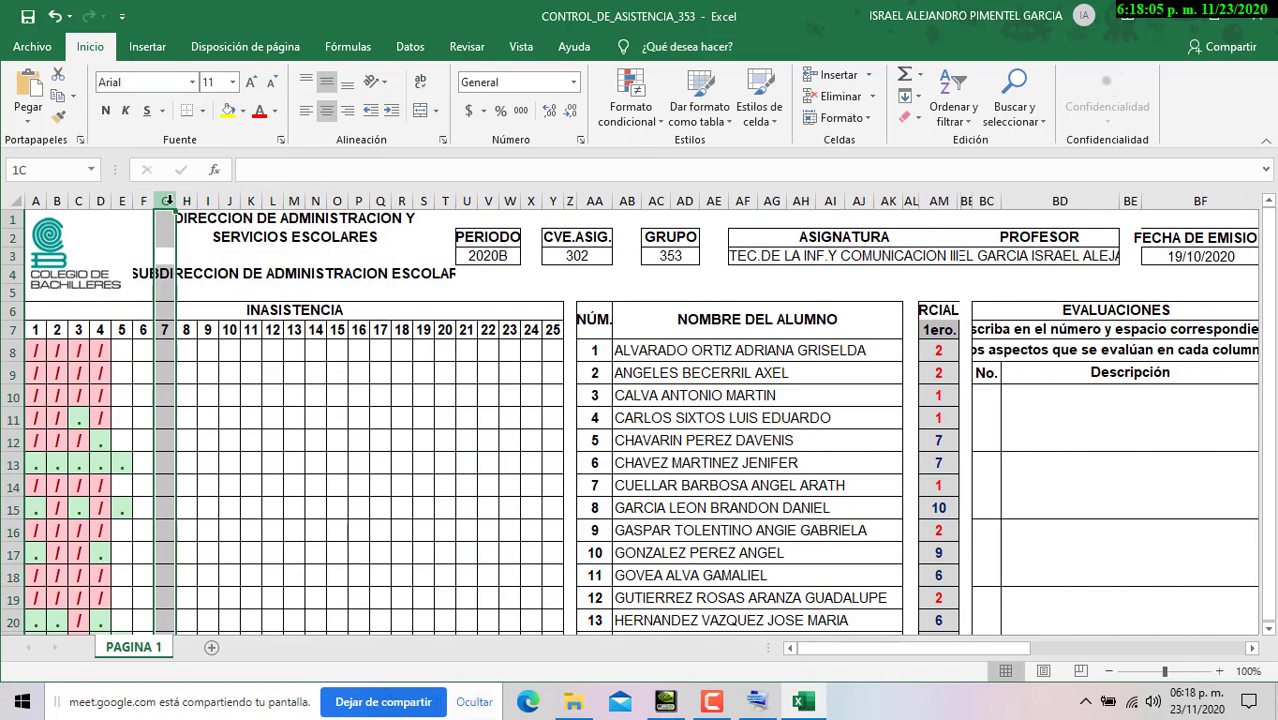
pyautogui.moveTo(166, 201); pyautogui.dragTo(315, 201)
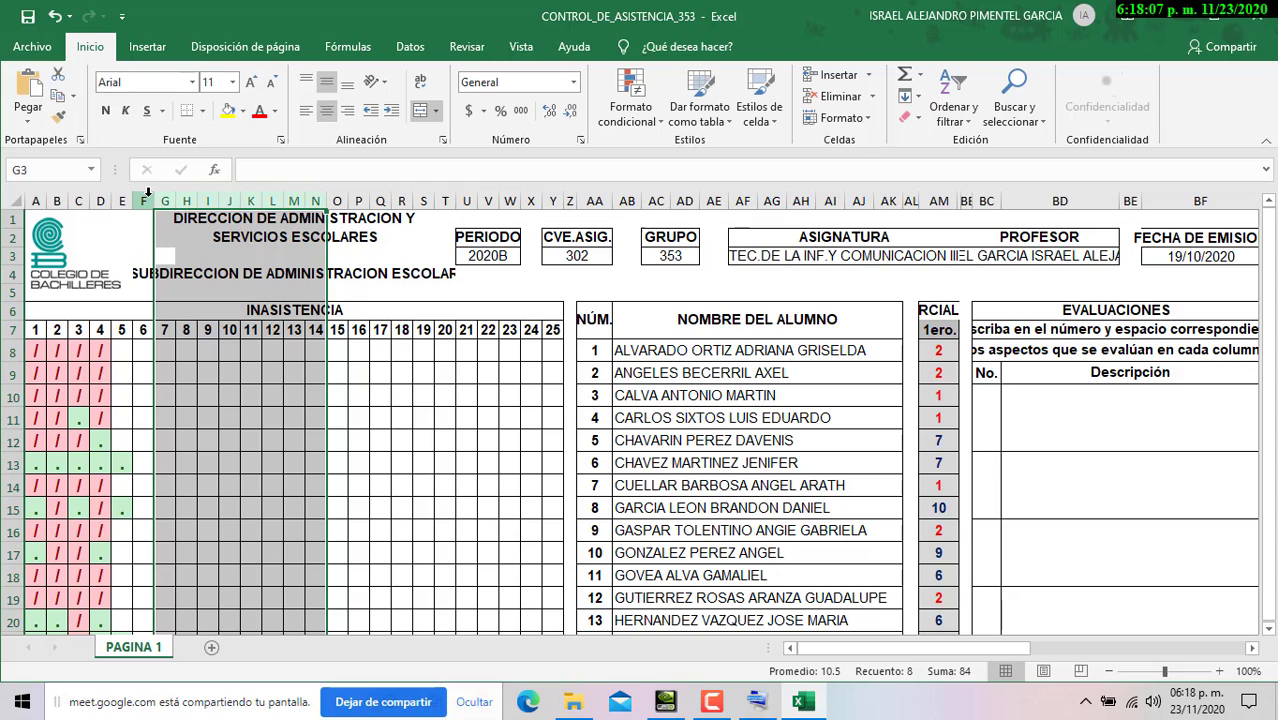
pyautogui.moveTo(165, 201); pyautogui.dragTo(552, 215)
pyautogui.rightClick(497, 203)
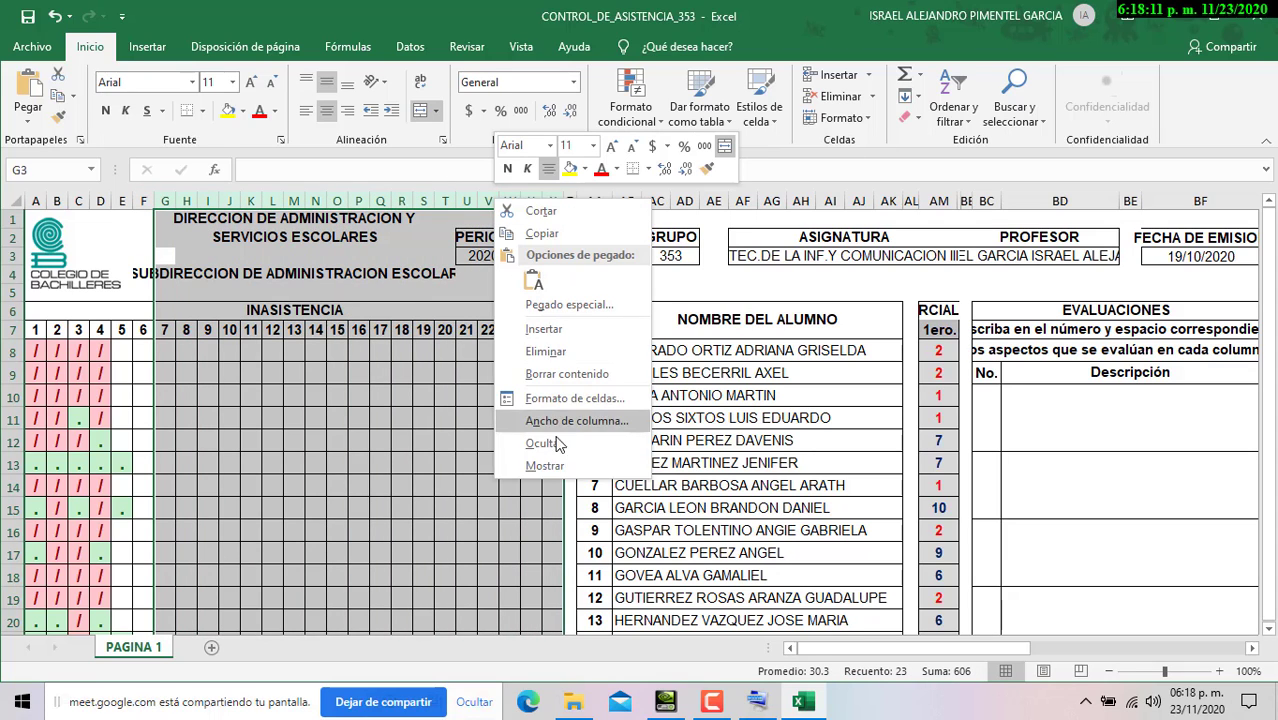
pyautogui.click(556, 444)
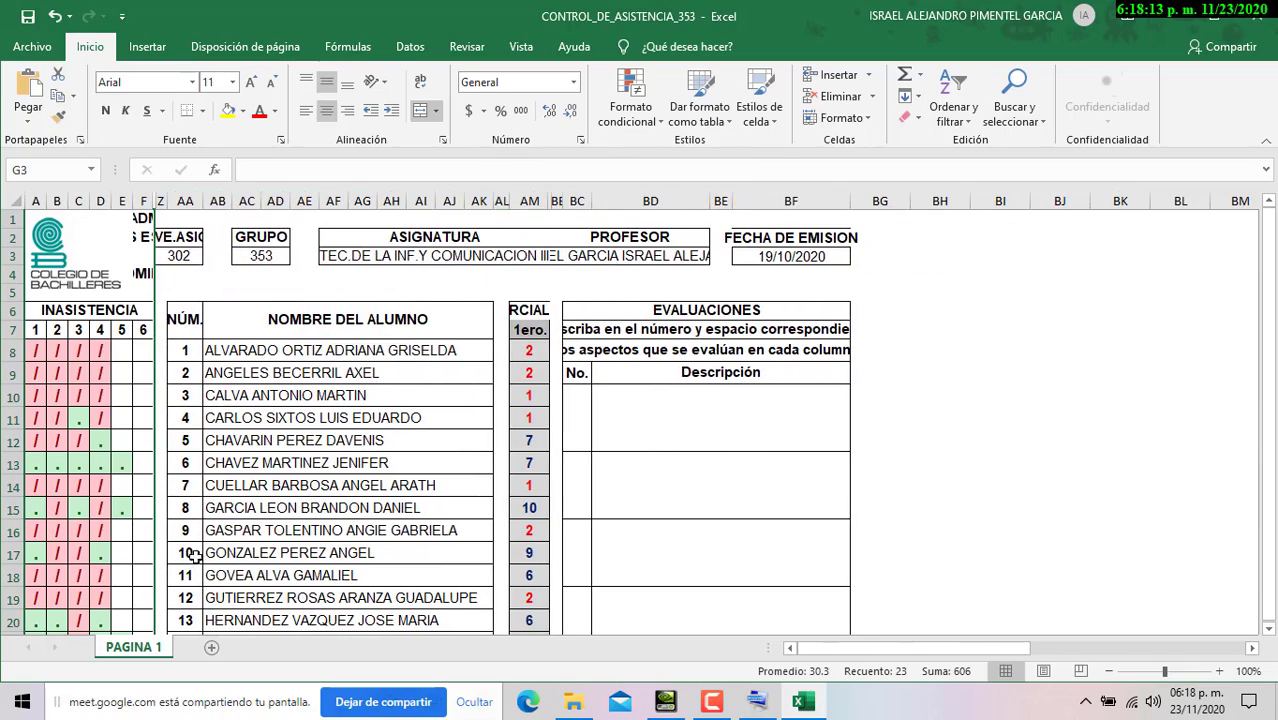
# Examine the session 5 attendance marks in column E from the first student down to the last one
pyautogui.scroll(-7, 165, 515)
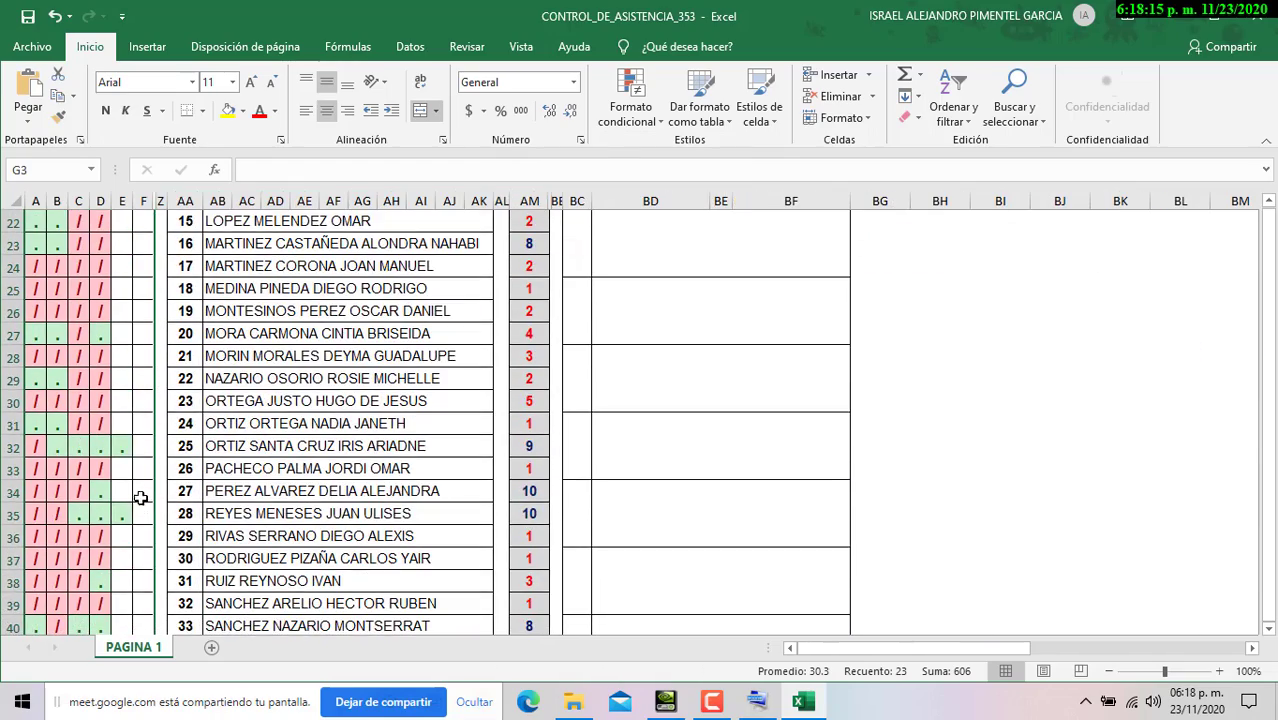
pyautogui.scroll(-4, 143, 497)
pyautogui.scroll(6, 146, 495)
pyautogui.scroll(-1, 146, 495)
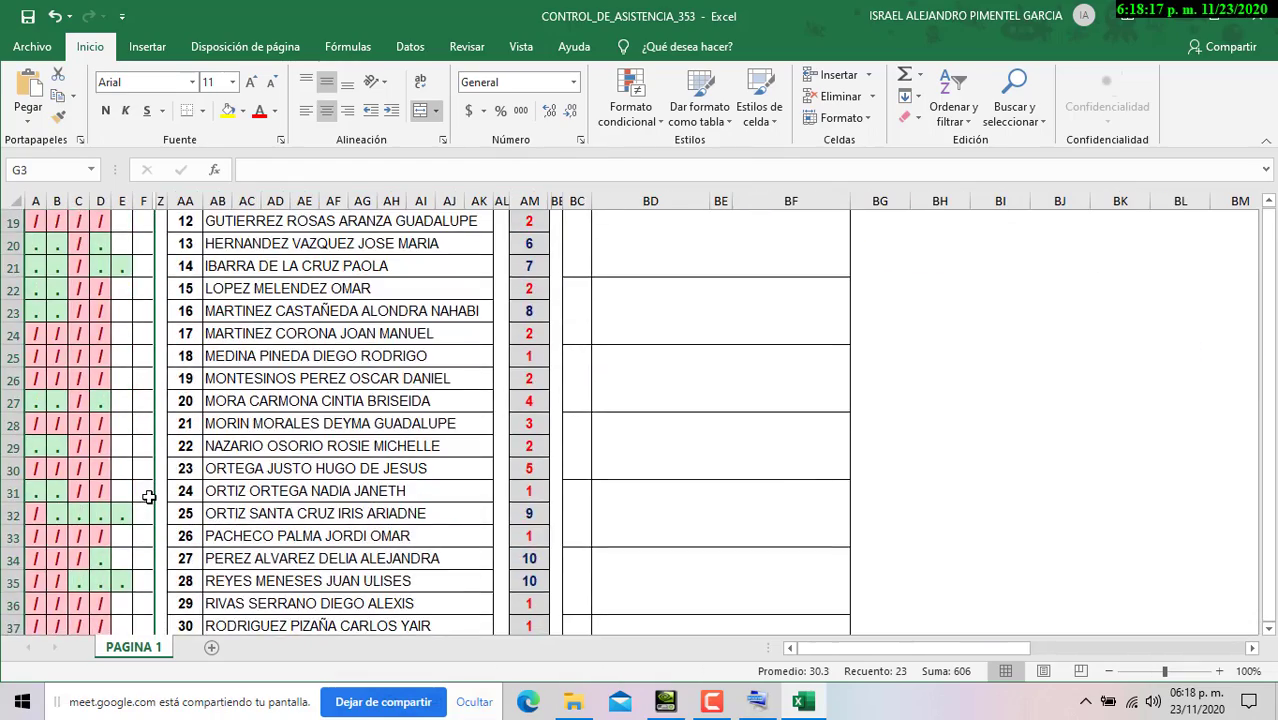
pyautogui.scroll(-8, 148, 485)
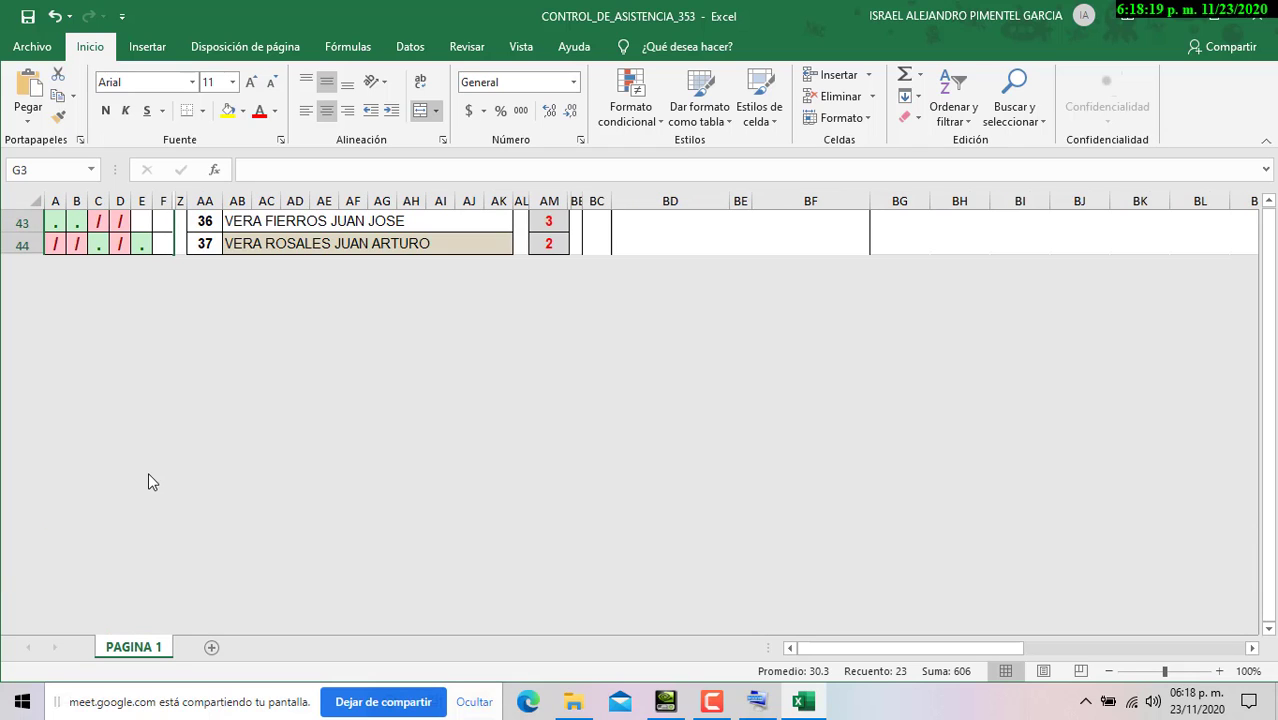
pyautogui.scroll(1, 199, 242)
pyautogui.scroll(1, 196, 270)
pyautogui.scroll(13, 192, 288)
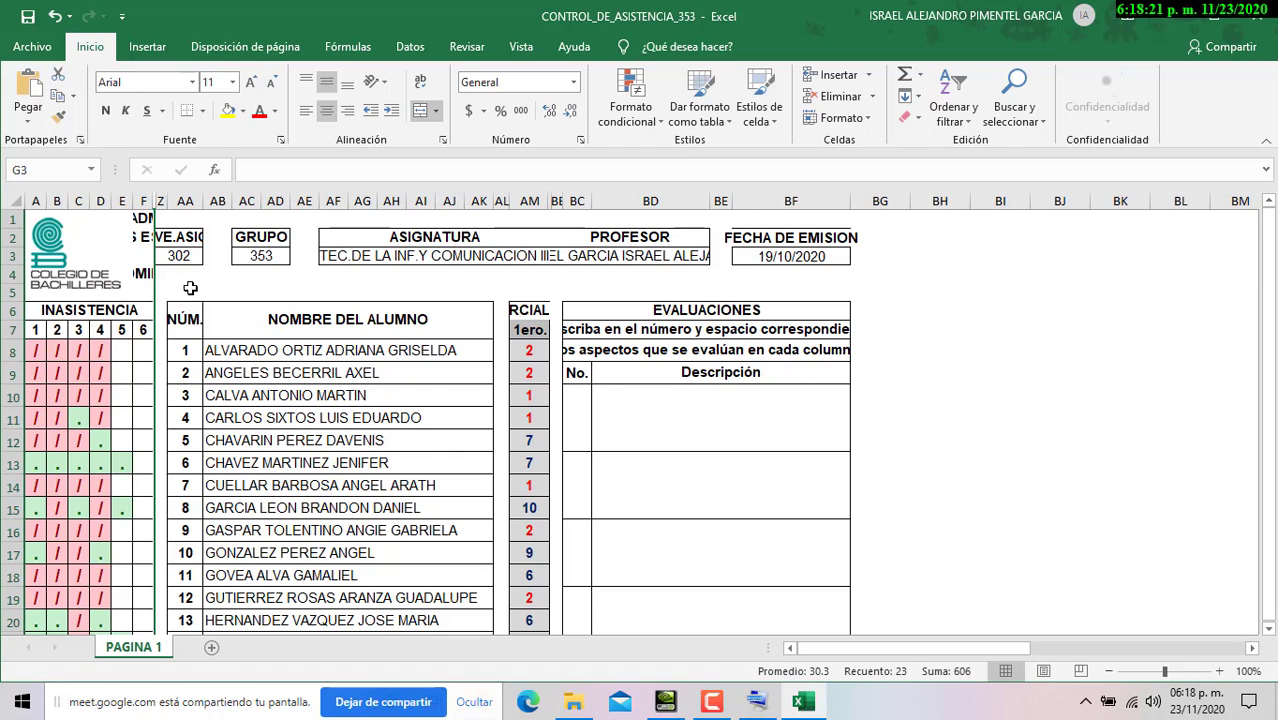
# Copy the "/" absence mark from D8 into E8 and fill it down to E12
pyautogui.click(93, 352)
pyautogui.hotkey('ctrl', 'c')
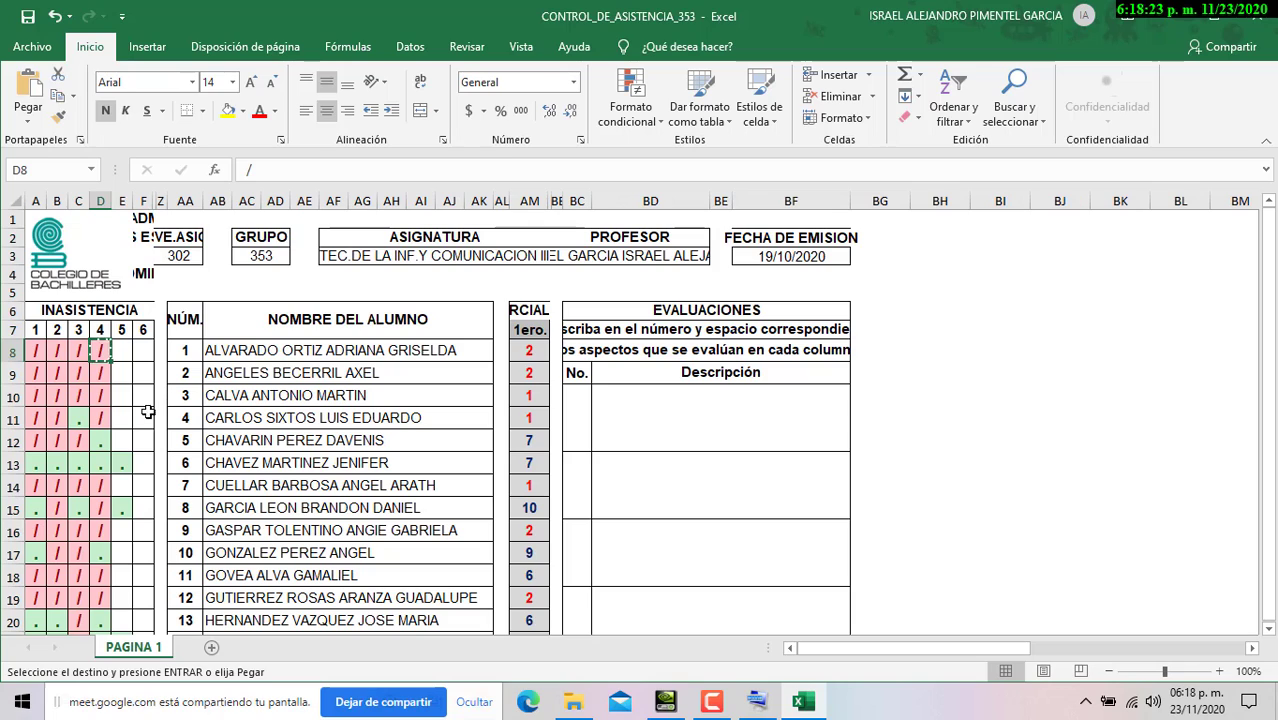
pyautogui.click(122, 346)
pyautogui.hotkey('ctrl', 'v')
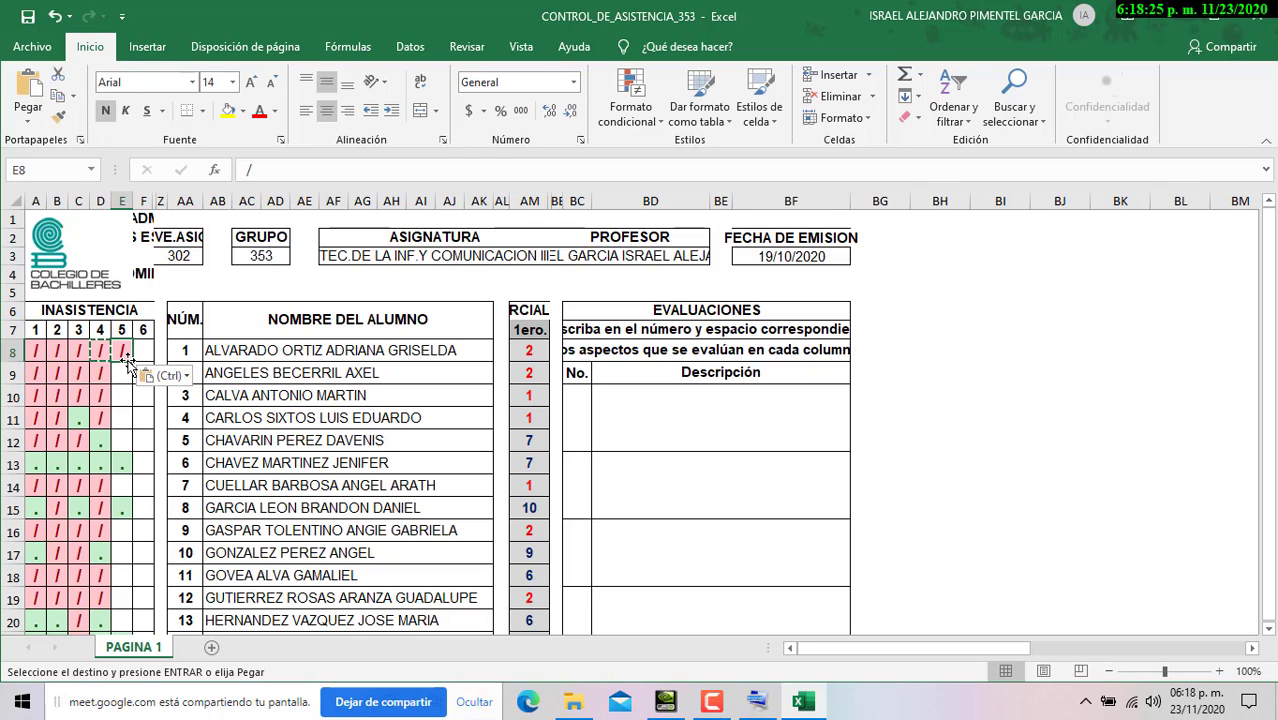
pyautogui.moveTo(130, 362); pyautogui.dragTo(130, 450)
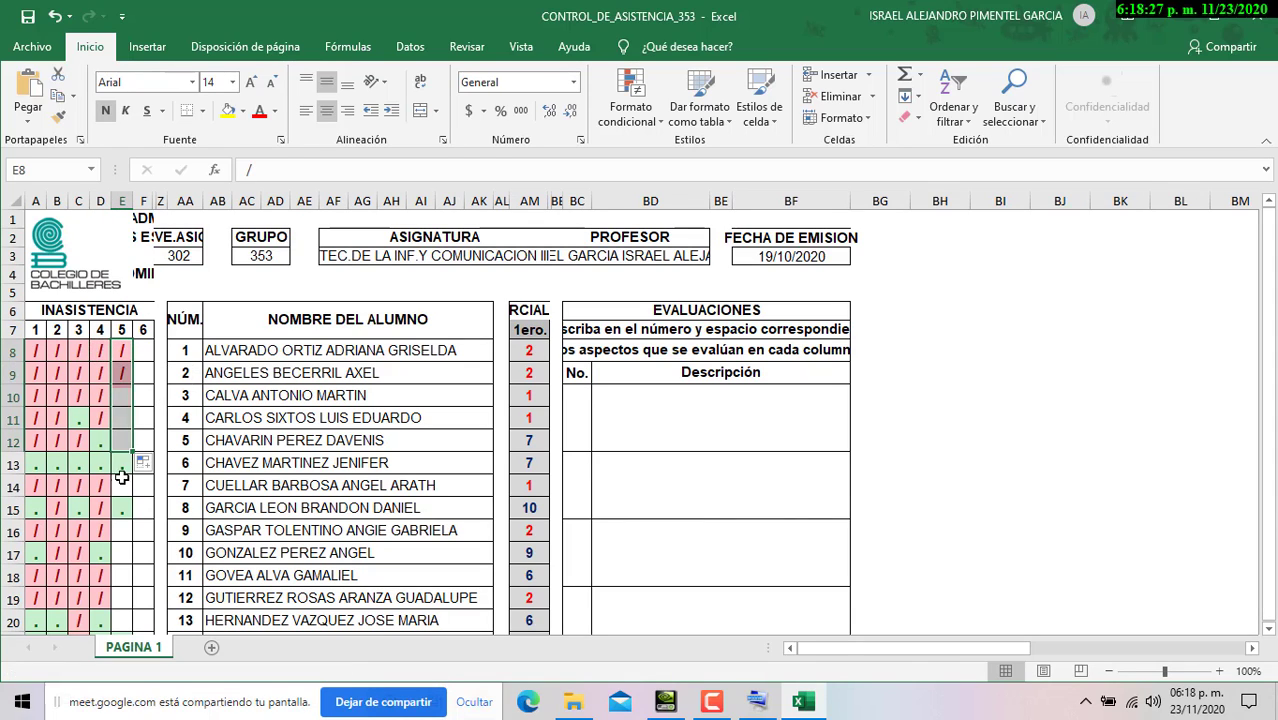
# Copy the "/" mark from D14 into E14 and E16, and fill it from E16 down to E20
pyautogui.click(101, 486)
pyautogui.hotkey('ctrl', 'c')
pyautogui.click(122, 486)
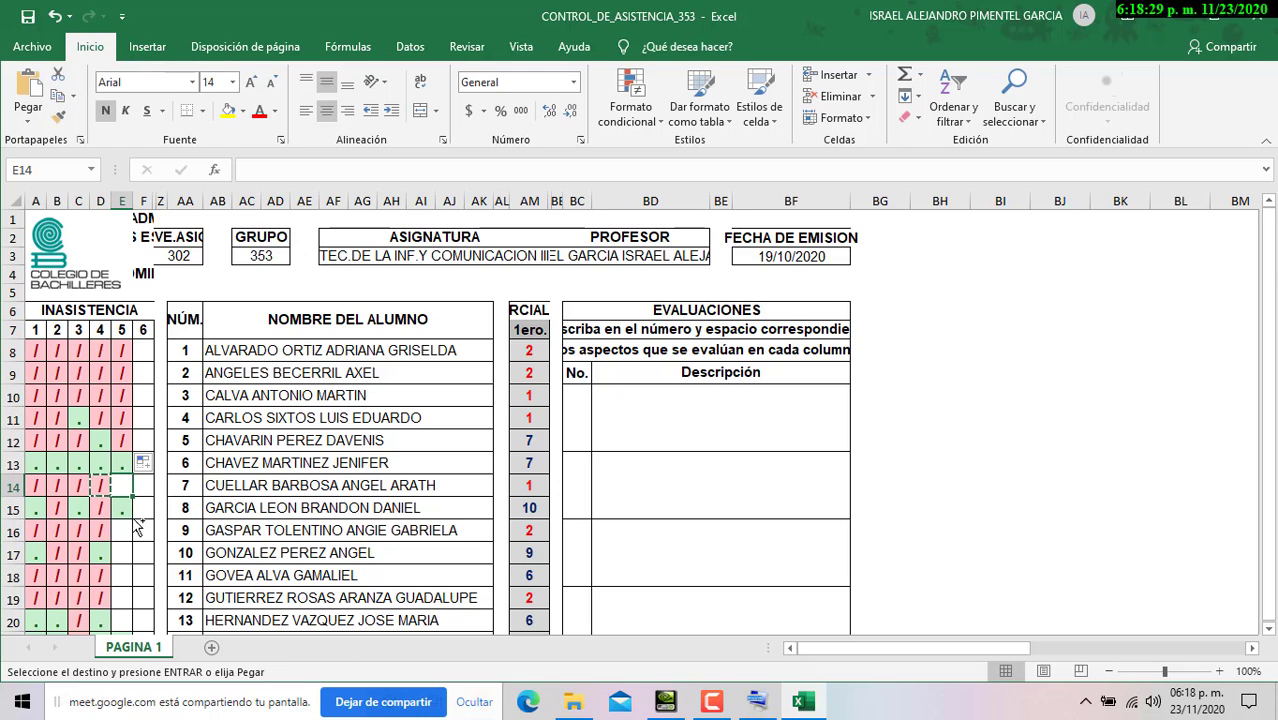
pyautogui.hotkey('ctrl', 'v')
pyautogui.click(121, 532)
pyautogui.hotkey('ctrl', 'v')
pyautogui.scroll(-3, 125, 540)
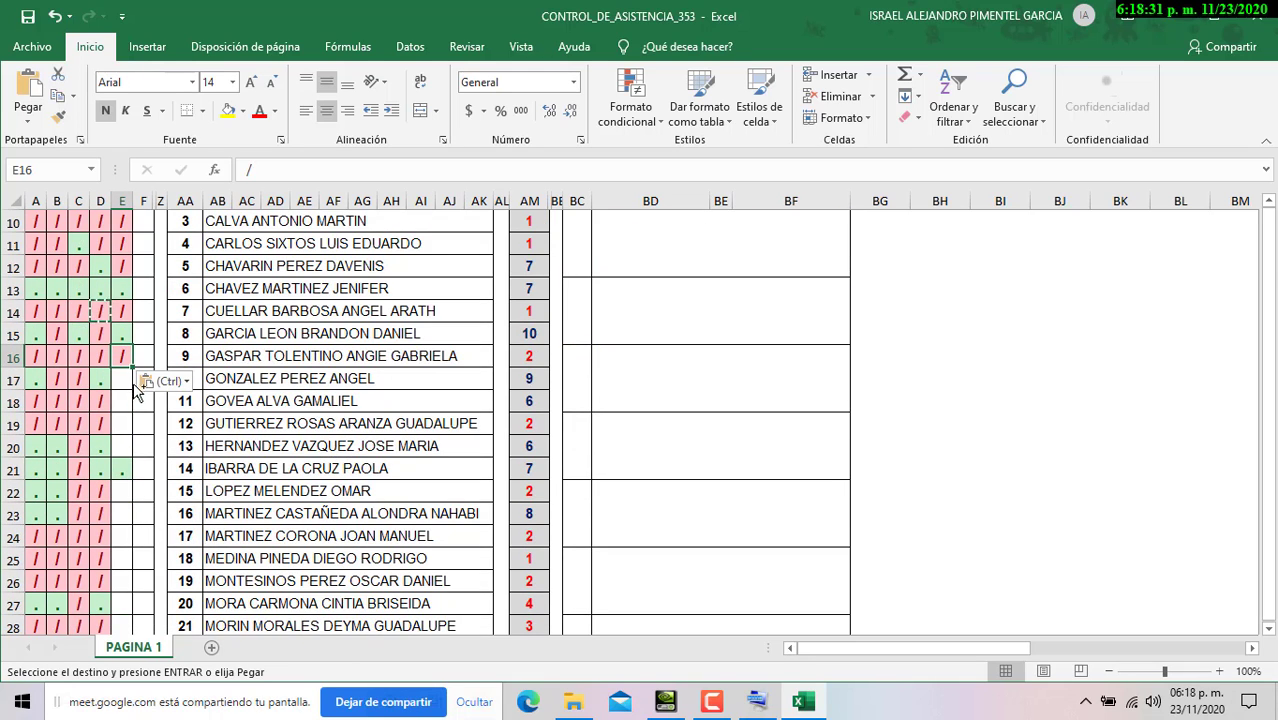
pyautogui.moveTo(133, 368); pyautogui.dragTo(133, 458)
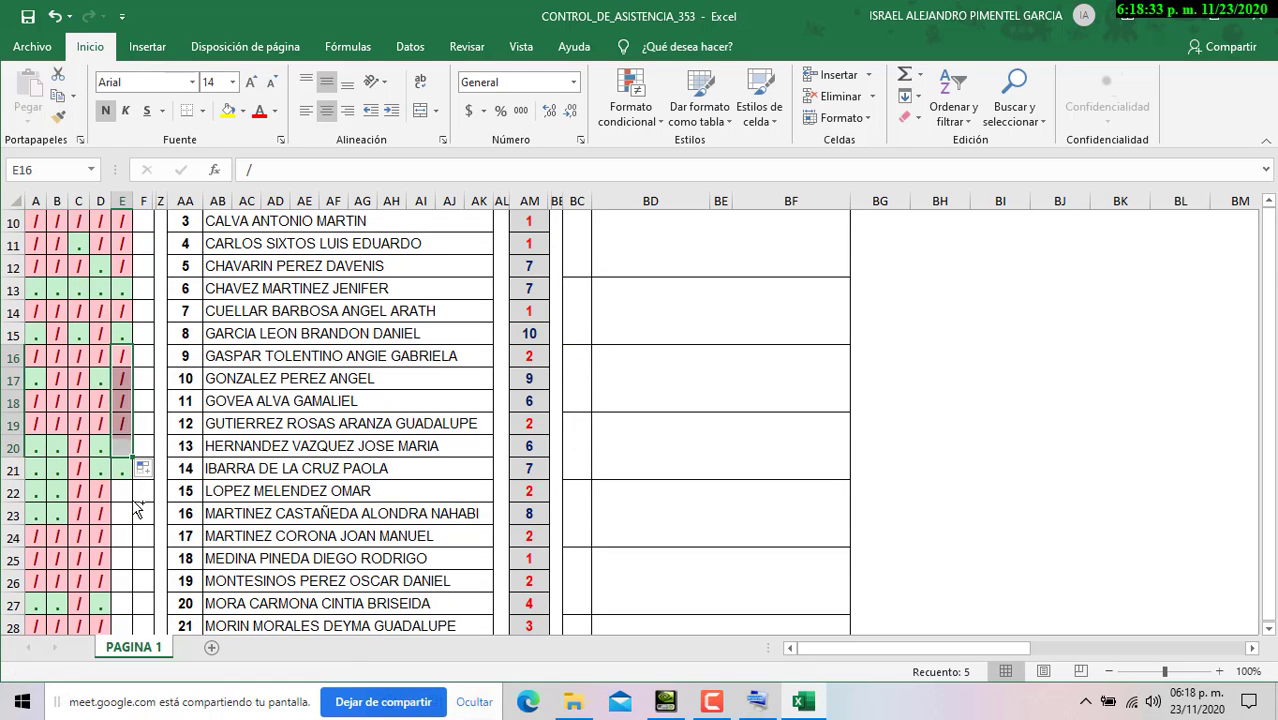
# Copy the "/" mark from D22 into E22 and fill it down to E31
pyautogui.click(133, 505)
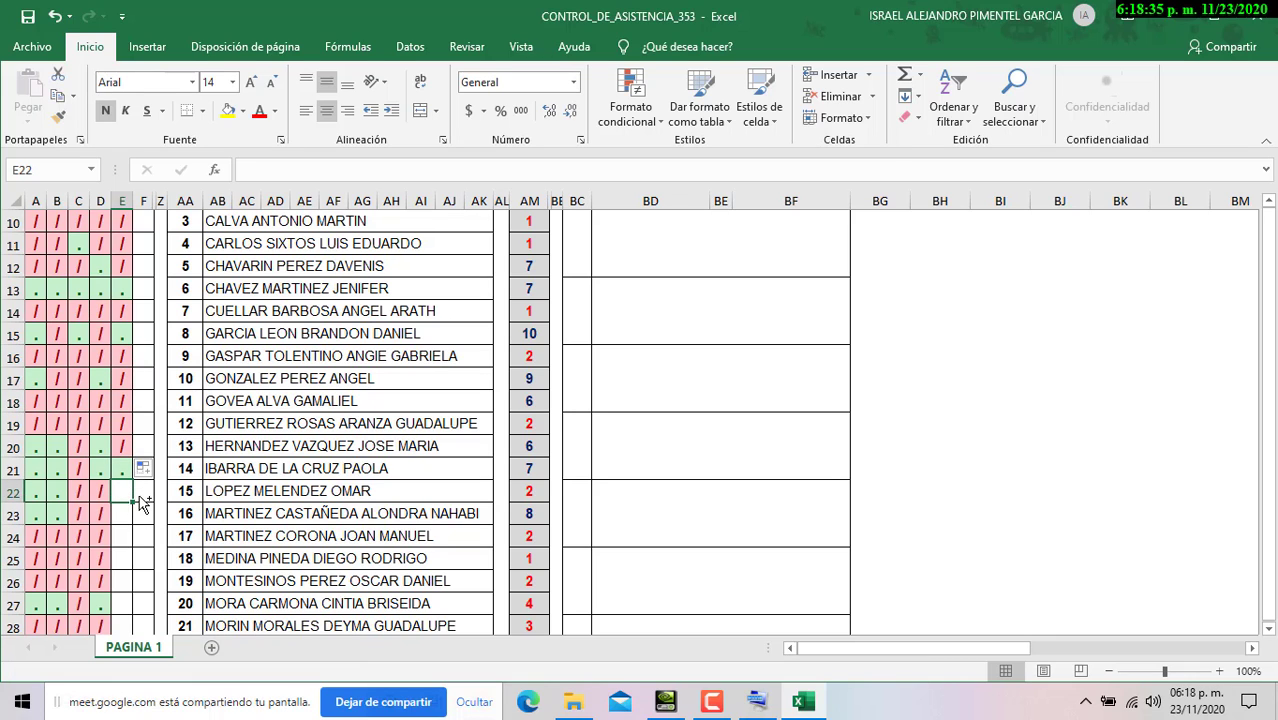
pyautogui.click(101, 493)
pyautogui.hotkey('ctrl', 'c')
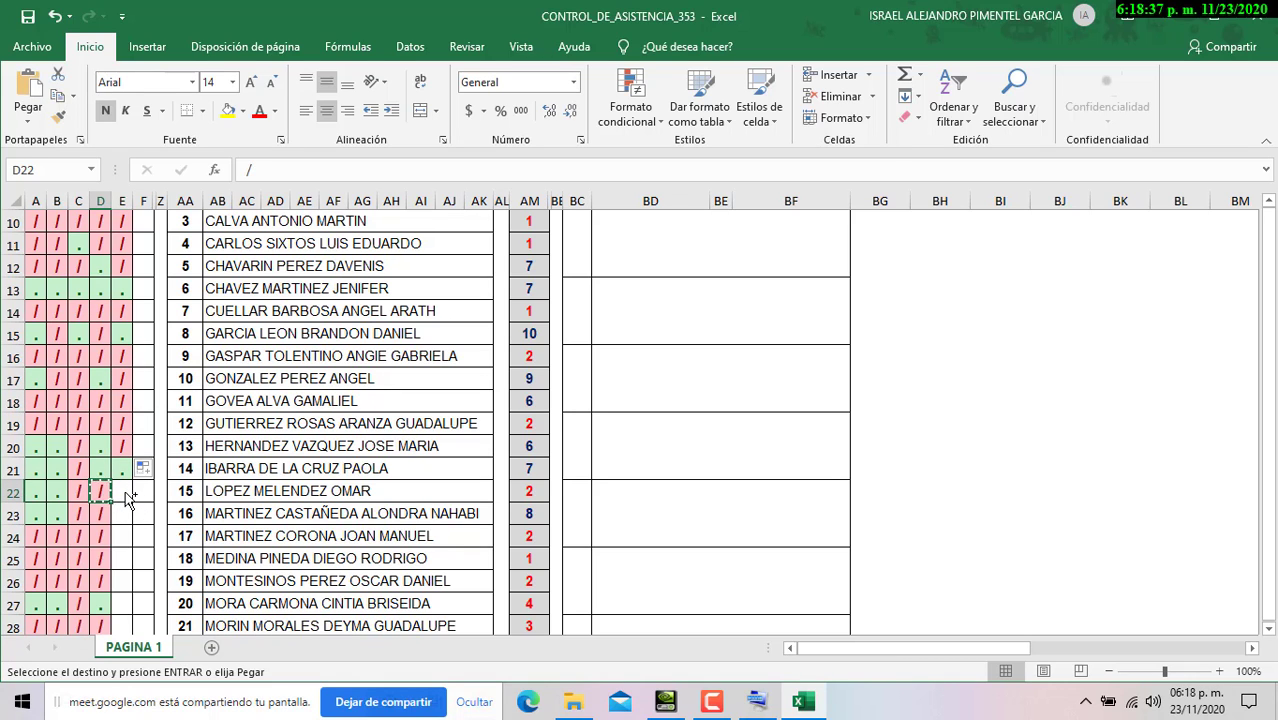
pyautogui.click(128, 500)
pyautogui.hotkey('ctrl', 'v')
pyautogui.scroll(-2, 140, 480)
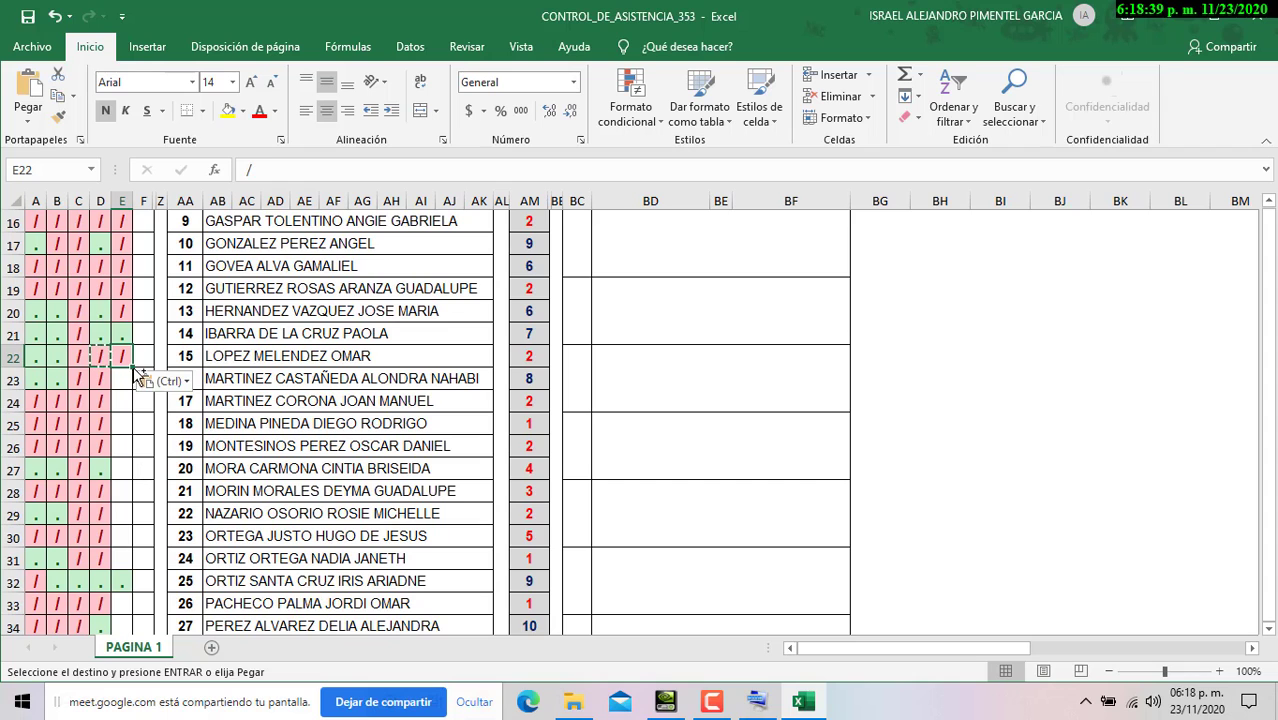
pyautogui.moveTo(133, 367); pyautogui.dragTo(142, 560)
# Copy the "/" mark from D33 into the empty session 5 cells E33 and E34
pyautogui.scroll(-3, 143, 505)
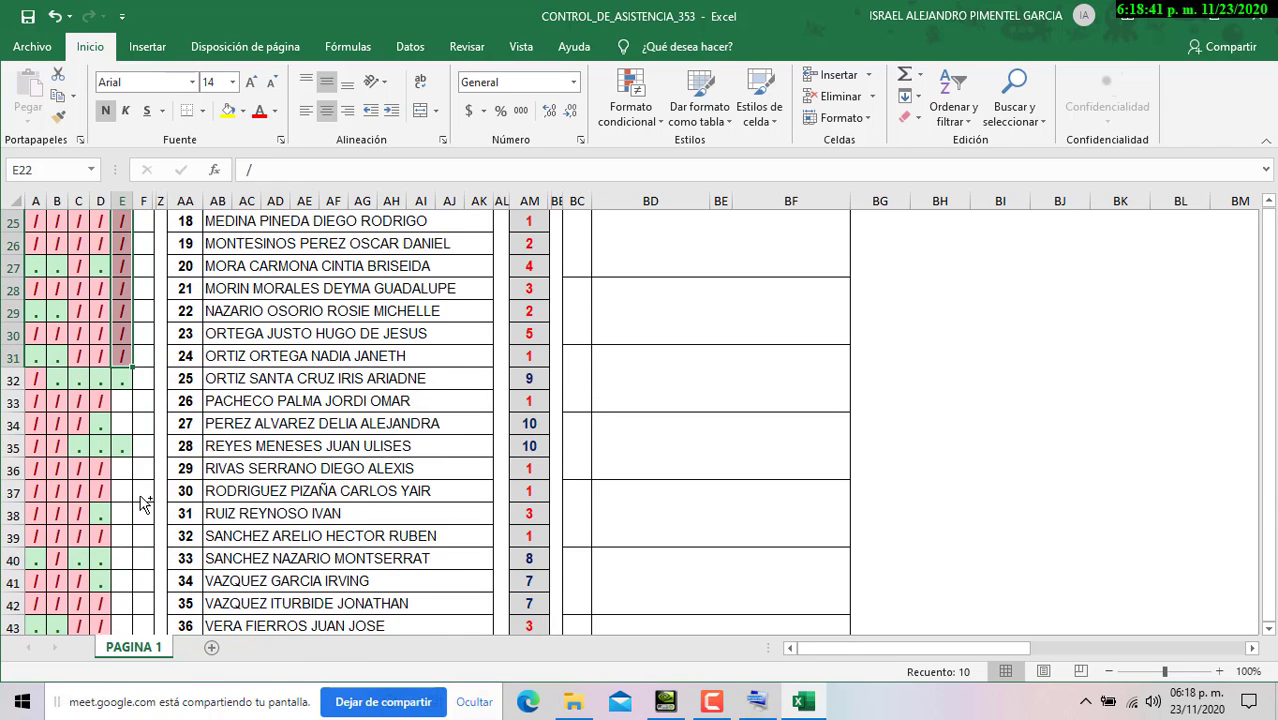
pyautogui.scroll(-1, 134, 420)
pyautogui.click(130, 404)
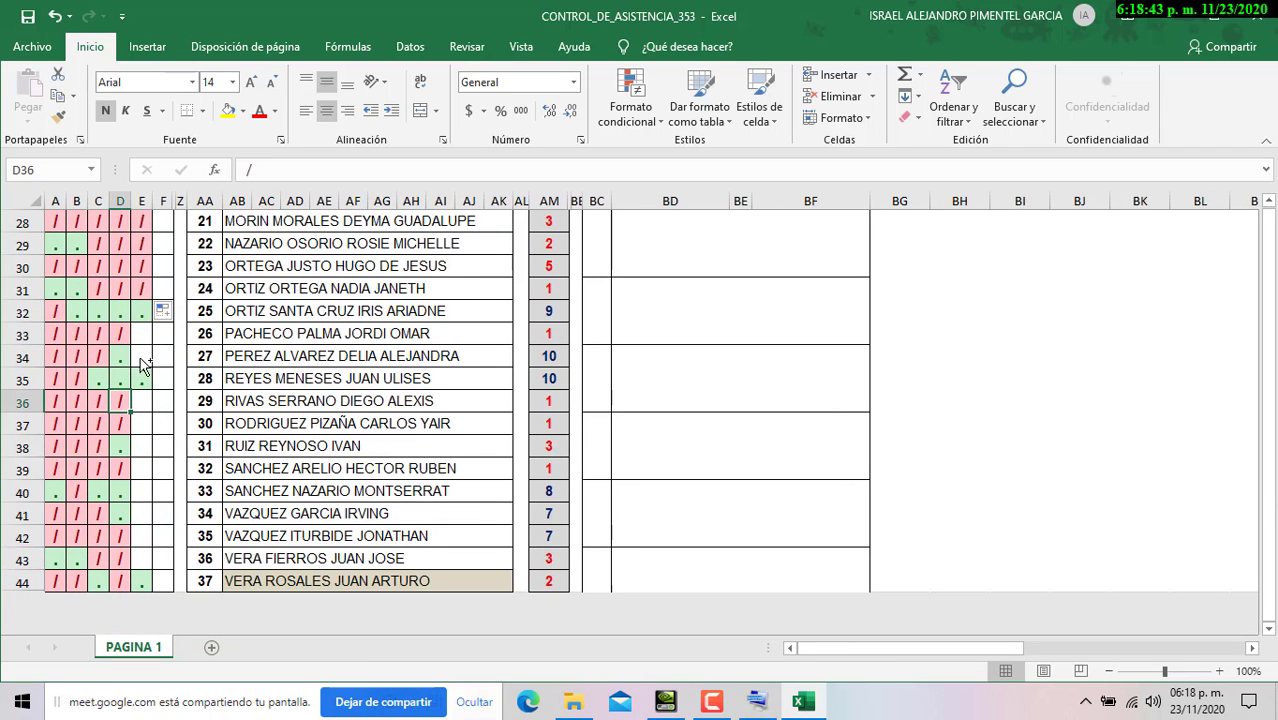
pyautogui.click(142, 356)
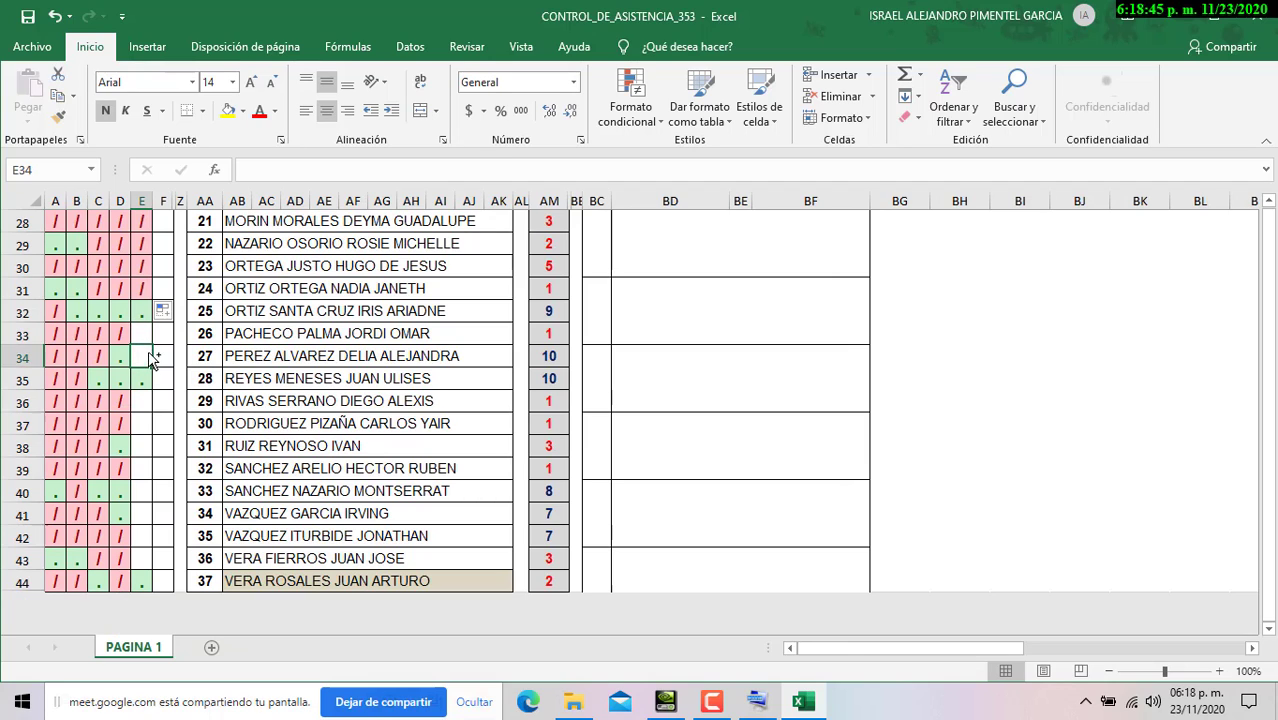
pyautogui.click(125, 338)
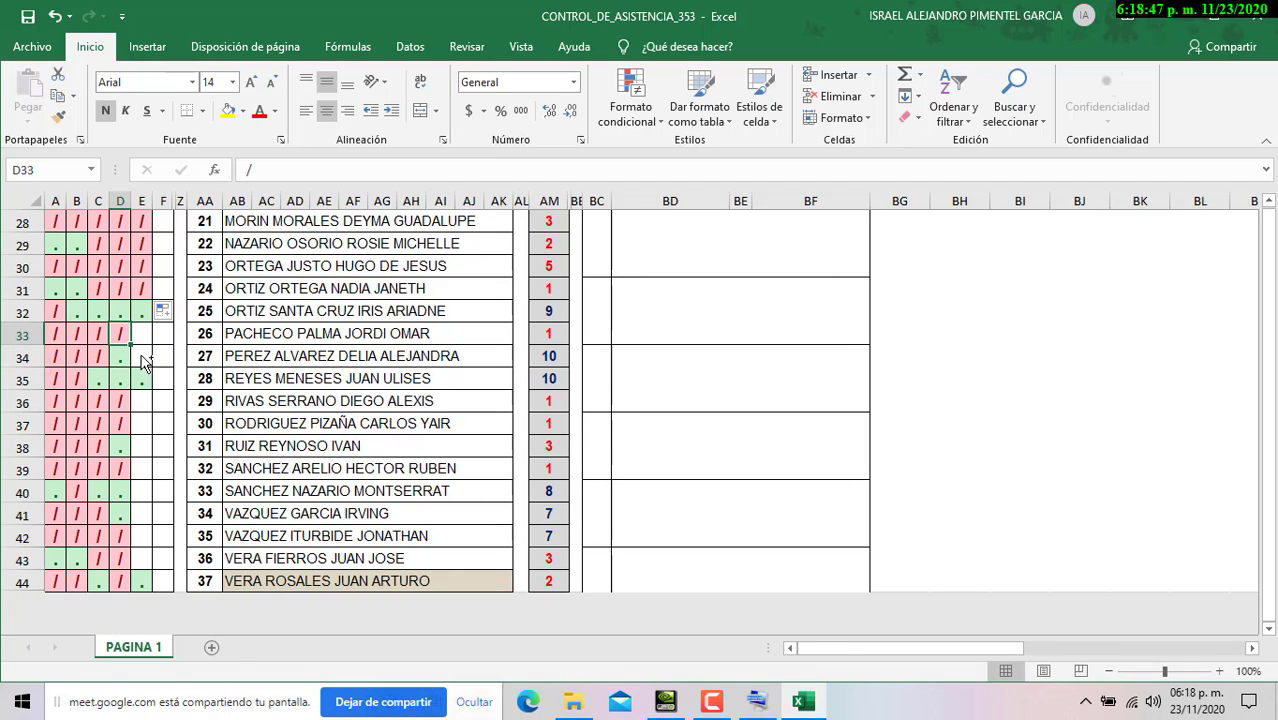
pyautogui.hotkey('ctrl', 'c')
pyautogui.click(142, 336)
pyautogui.hotkey('ctrl', 'v')
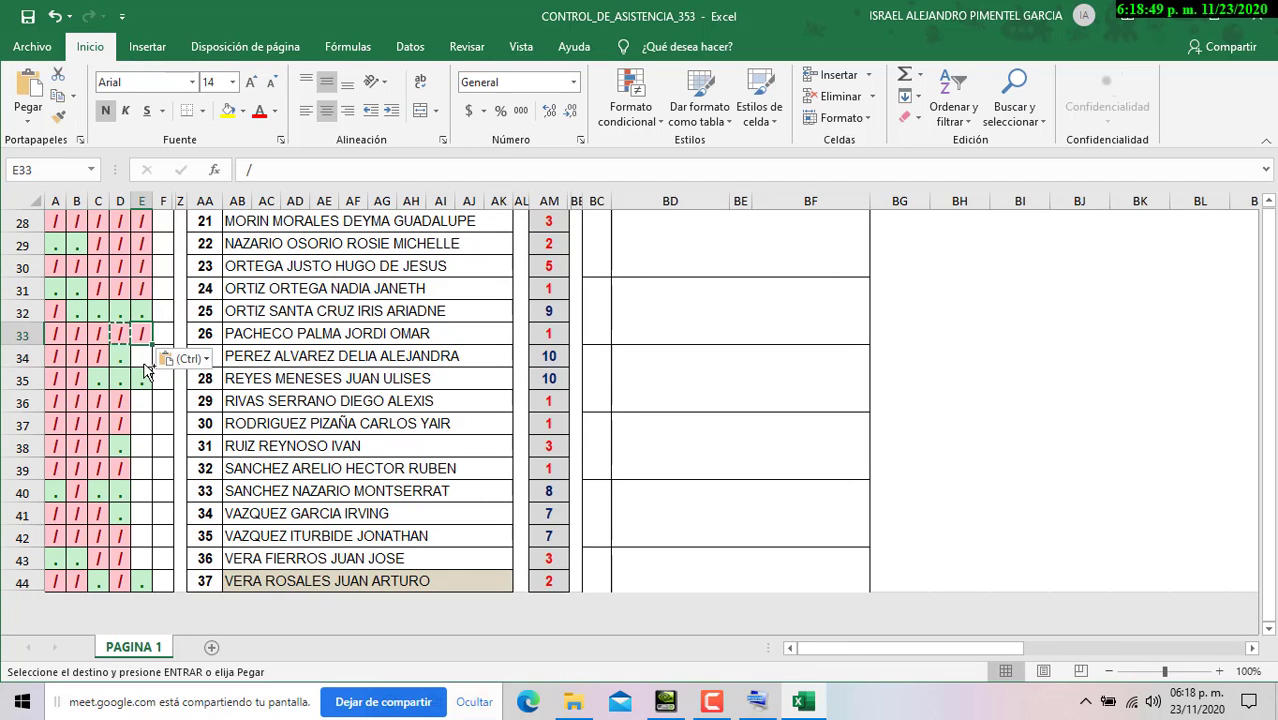
pyautogui.click(146, 358)
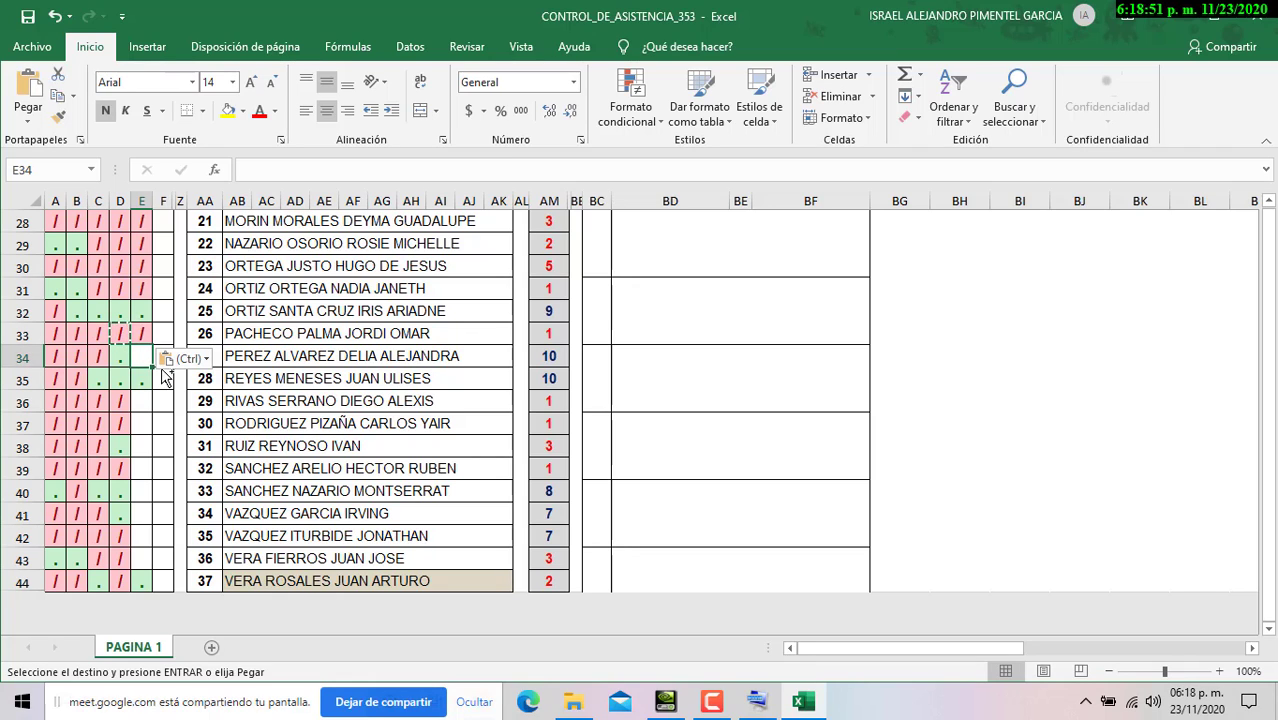
pyautogui.hotkey('ctrl', 'v')
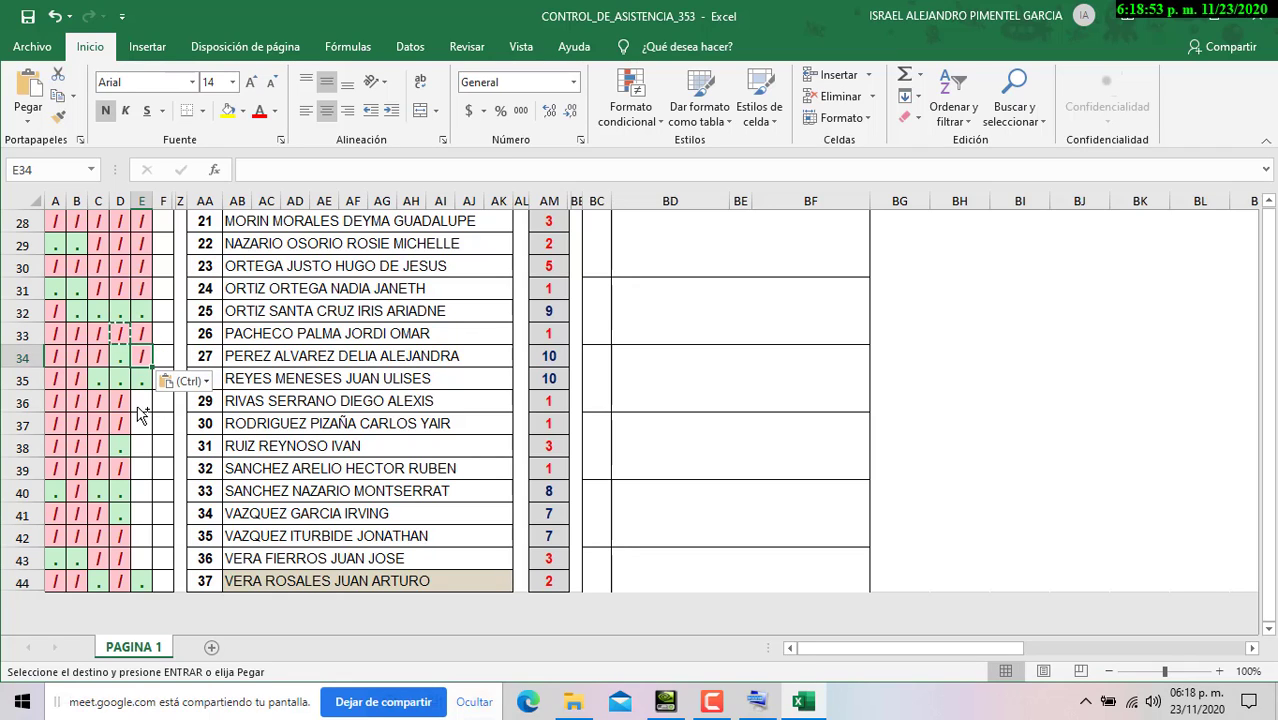
# Paste the copied "/" mark into E36 and fill it down to E43
pyautogui.click(139, 404)
pyautogui.hotkey('ctrl', 'v')
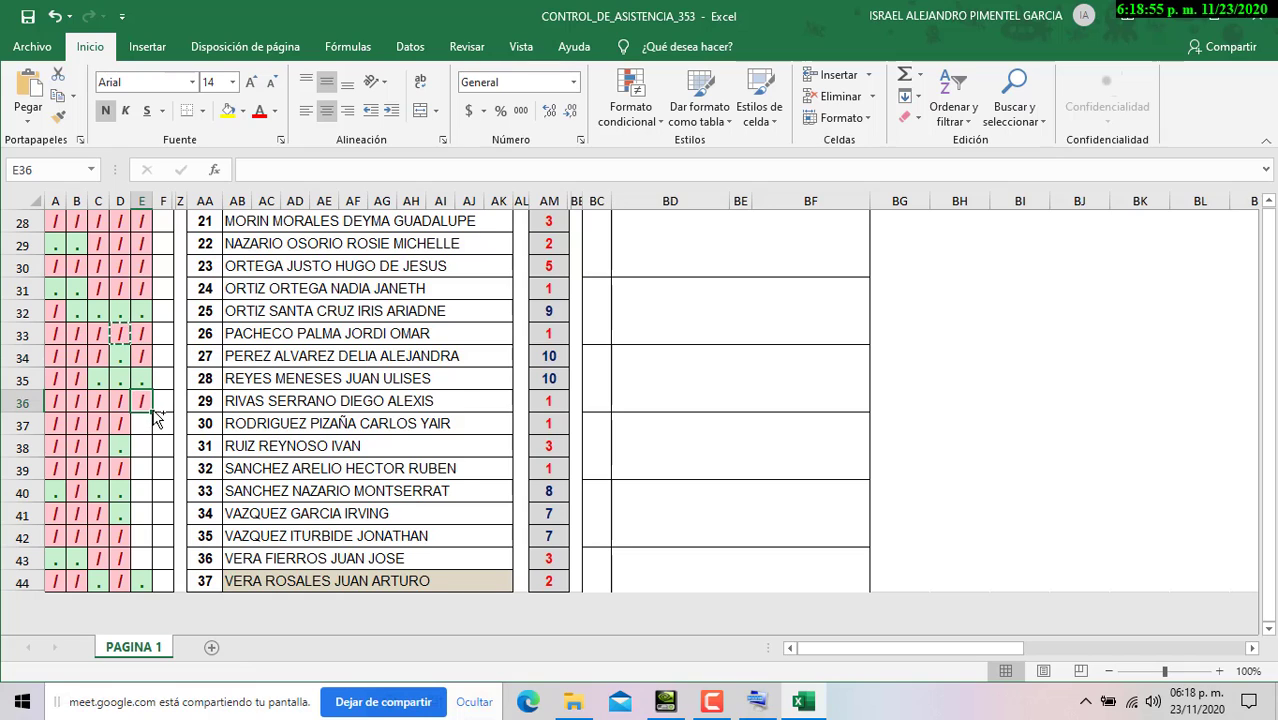
pyautogui.moveTo(154, 412); pyautogui.dragTo(167, 566)
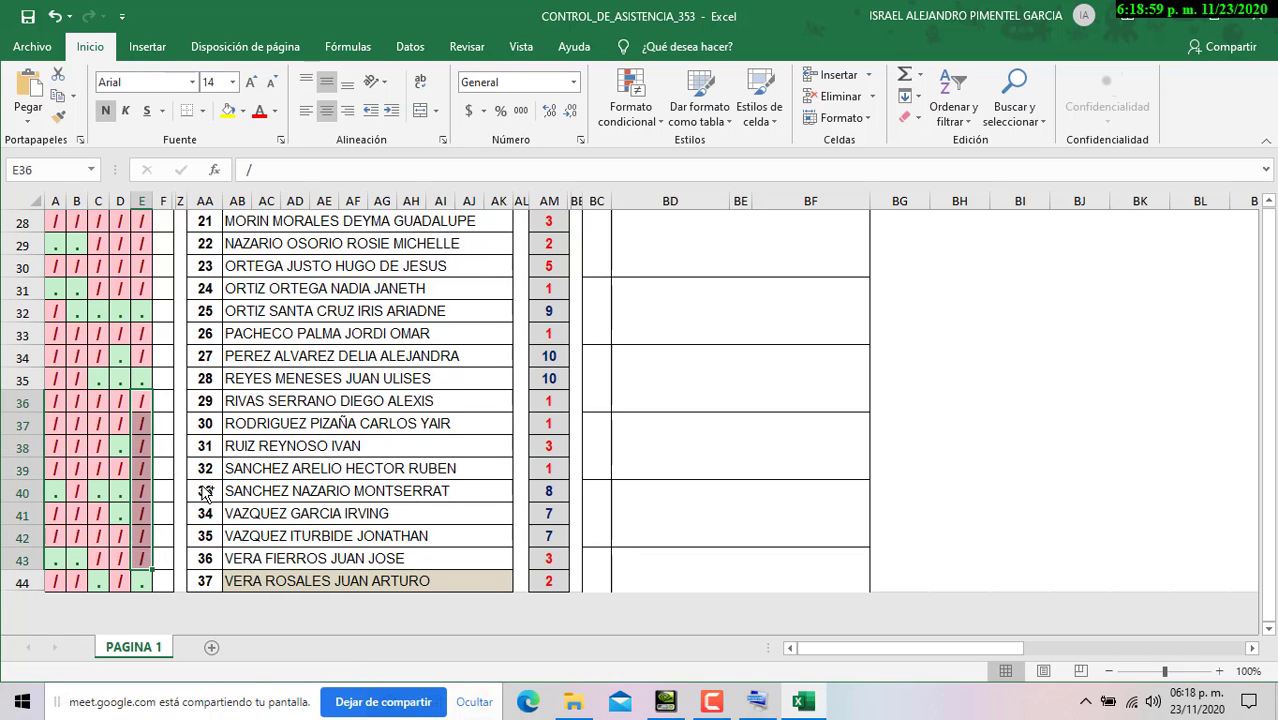
# Copy the "." mark from E13 into the session 6 cell F13
pyautogui.scroll(9, 205, 492)
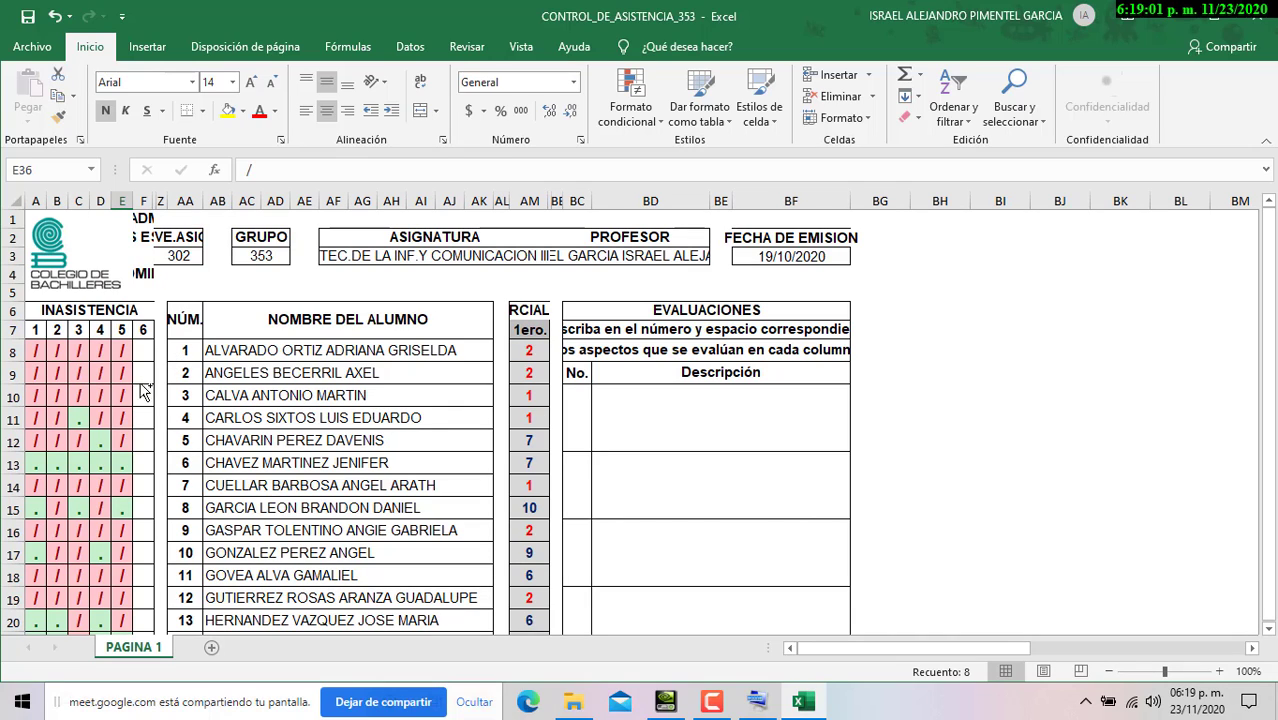
pyautogui.click(124, 468)
pyautogui.hotkey('ctrl', 'c')
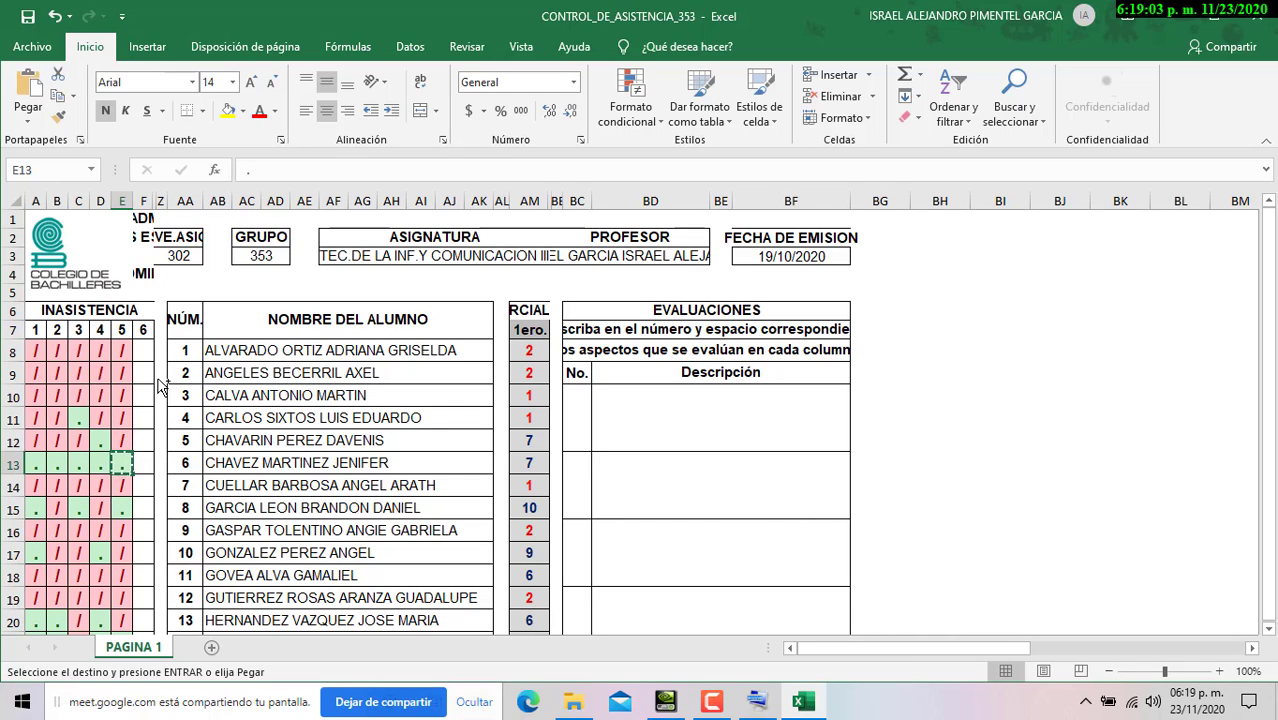
pyautogui.click(149, 354)
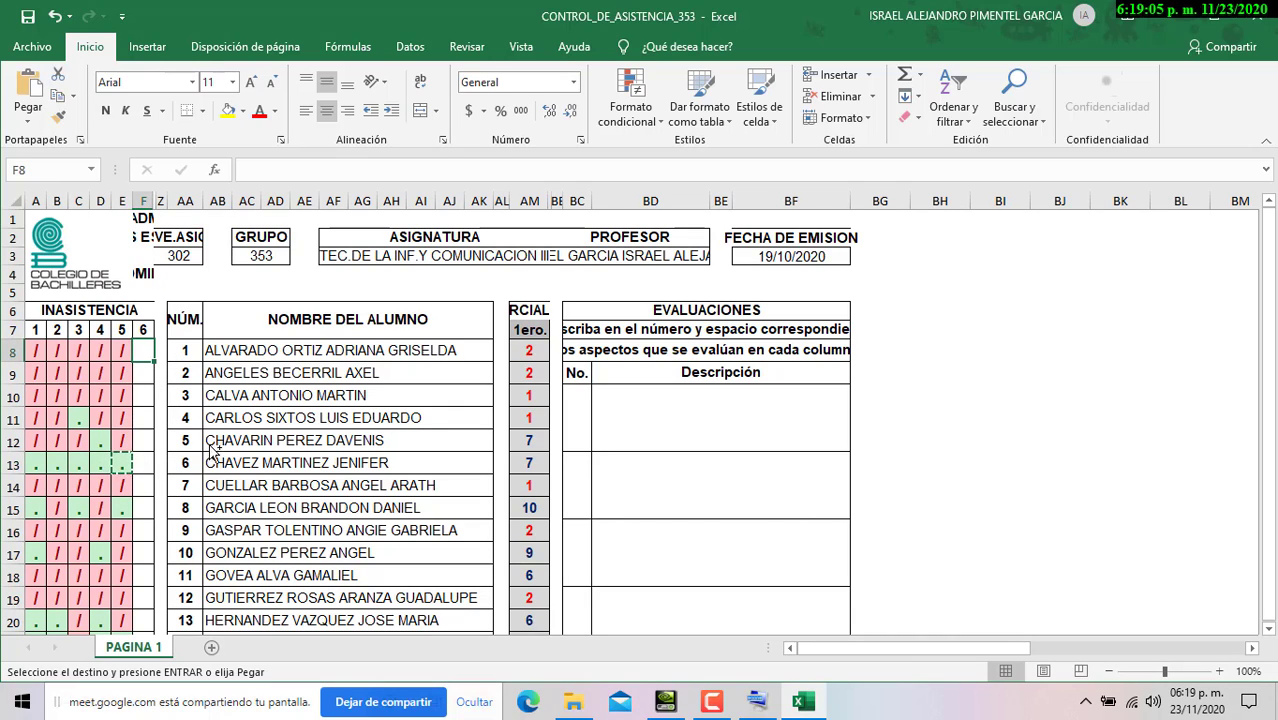
pyautogui.press('Down')
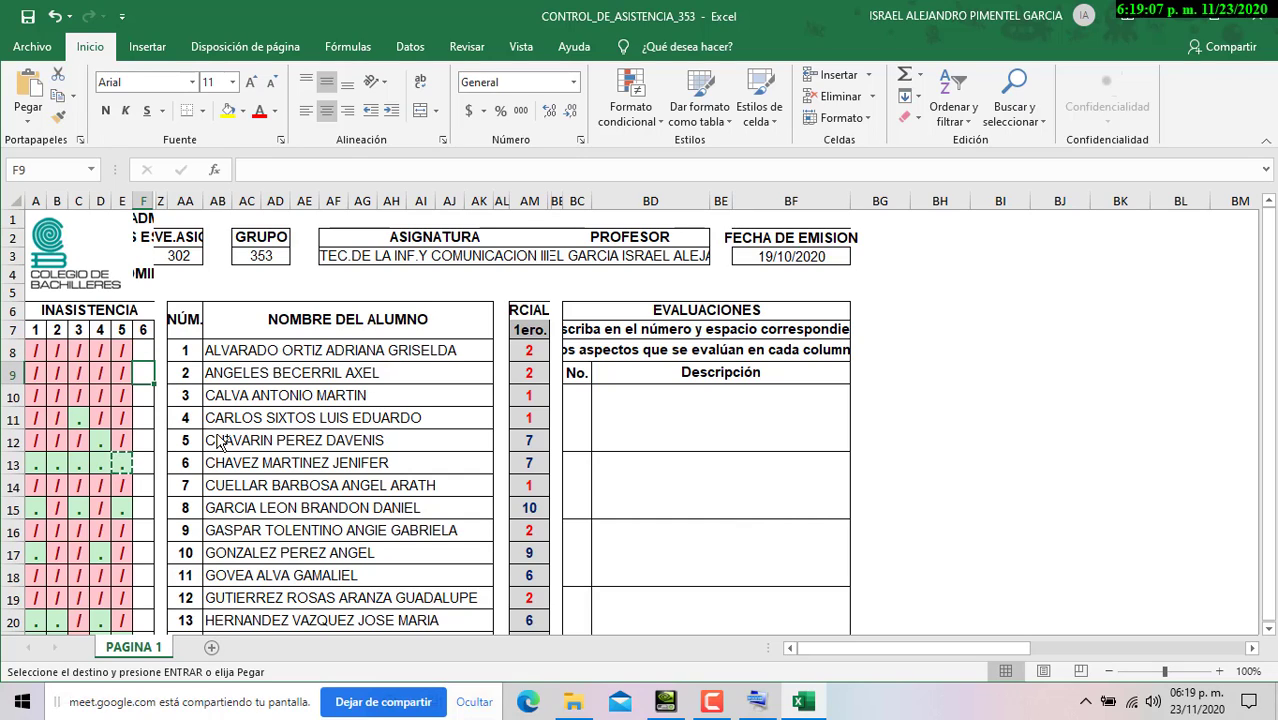
pyautogui.press('Down')
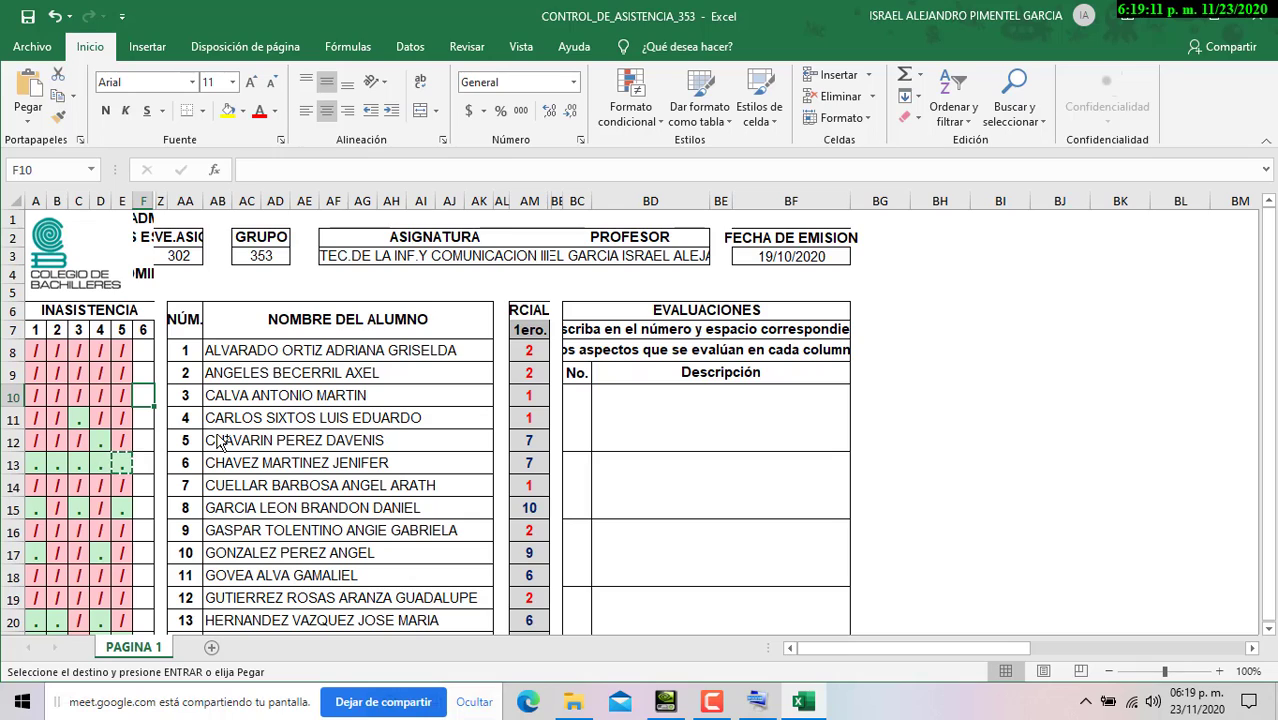
pyautogui.press('Down')
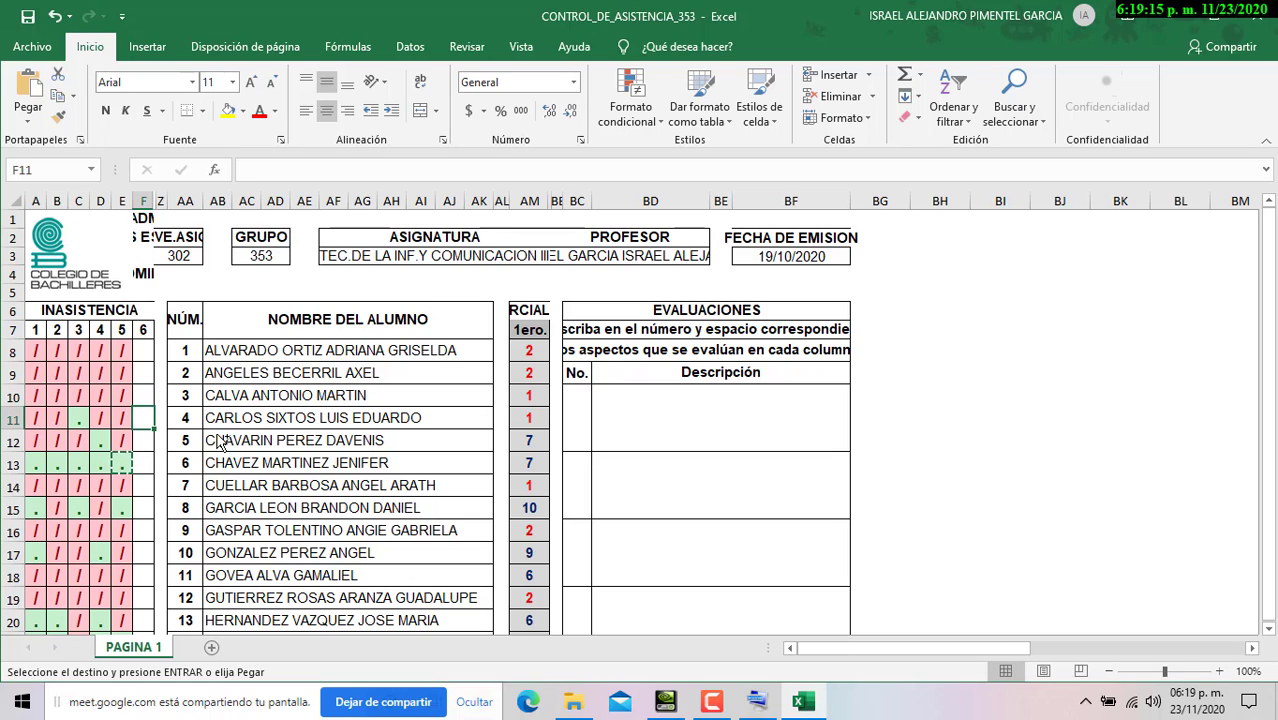
pyautogui.press('Down')
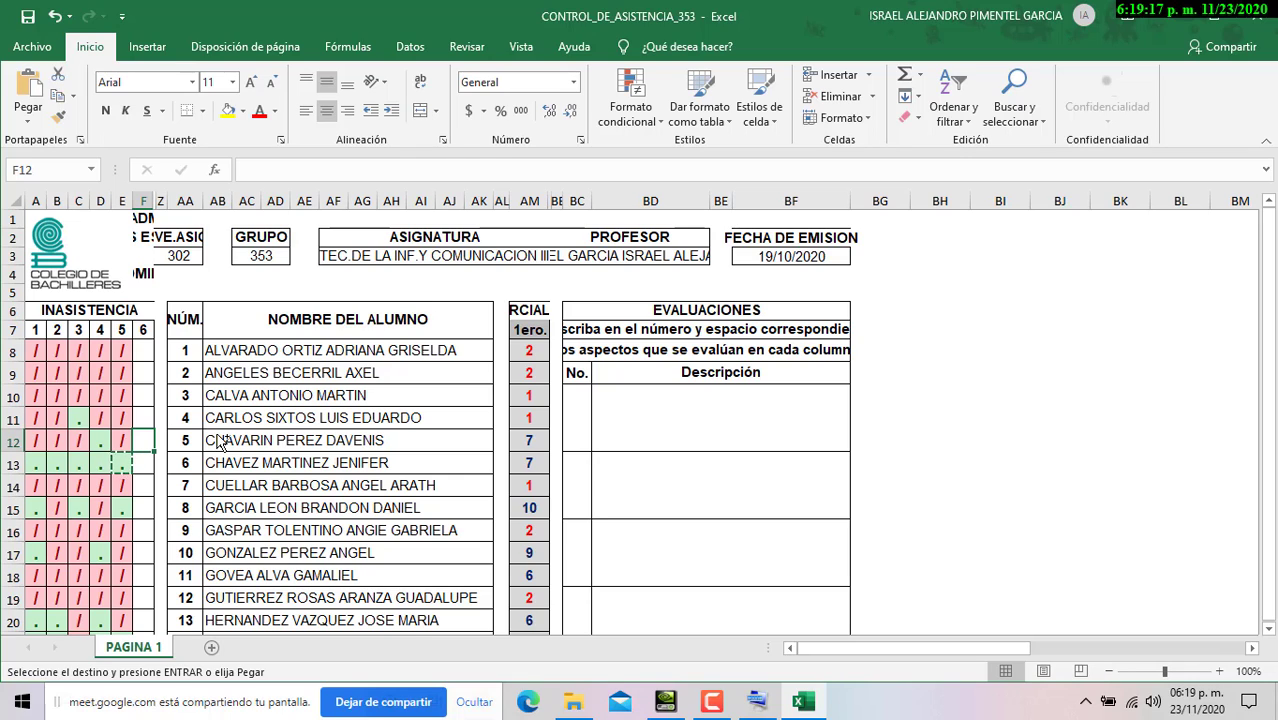
pyautogui.press('Down')
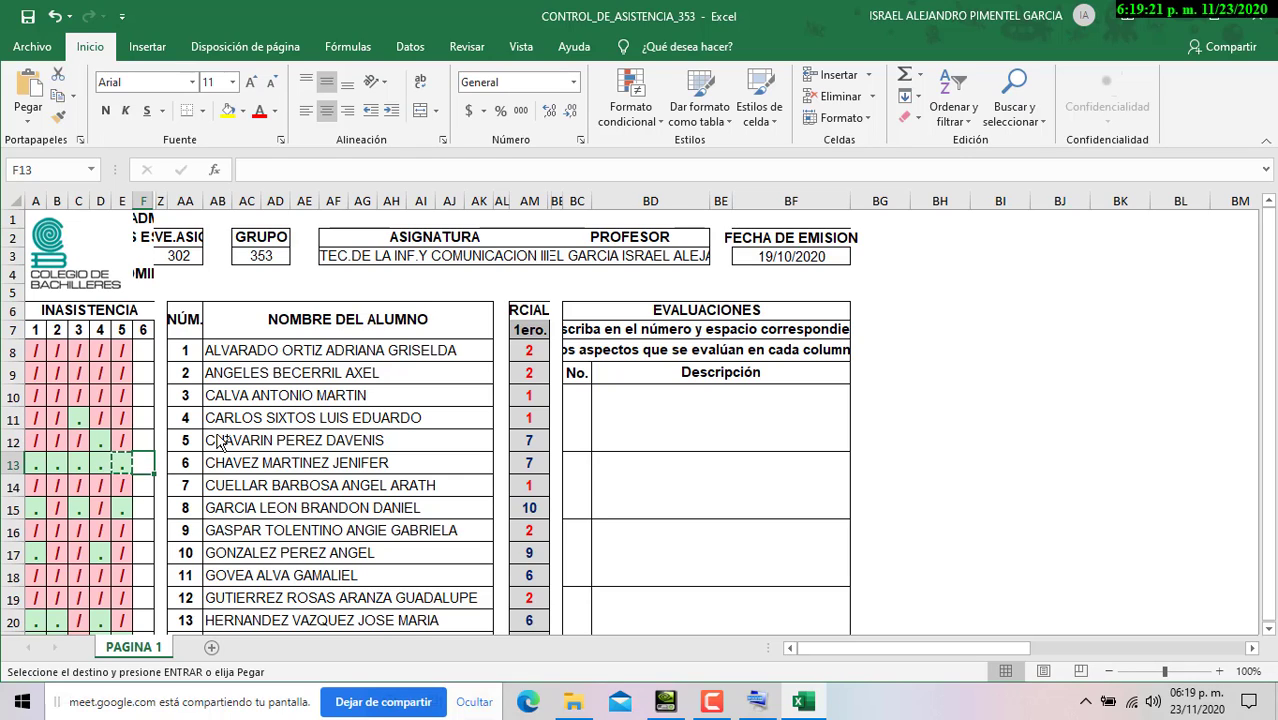
pyautogui.hotkey('ctrl', 'v')
# Paste the copied "." mark into the session 6 cell F17, leaving F14 to F16 blank
pyautogui.press('Down')
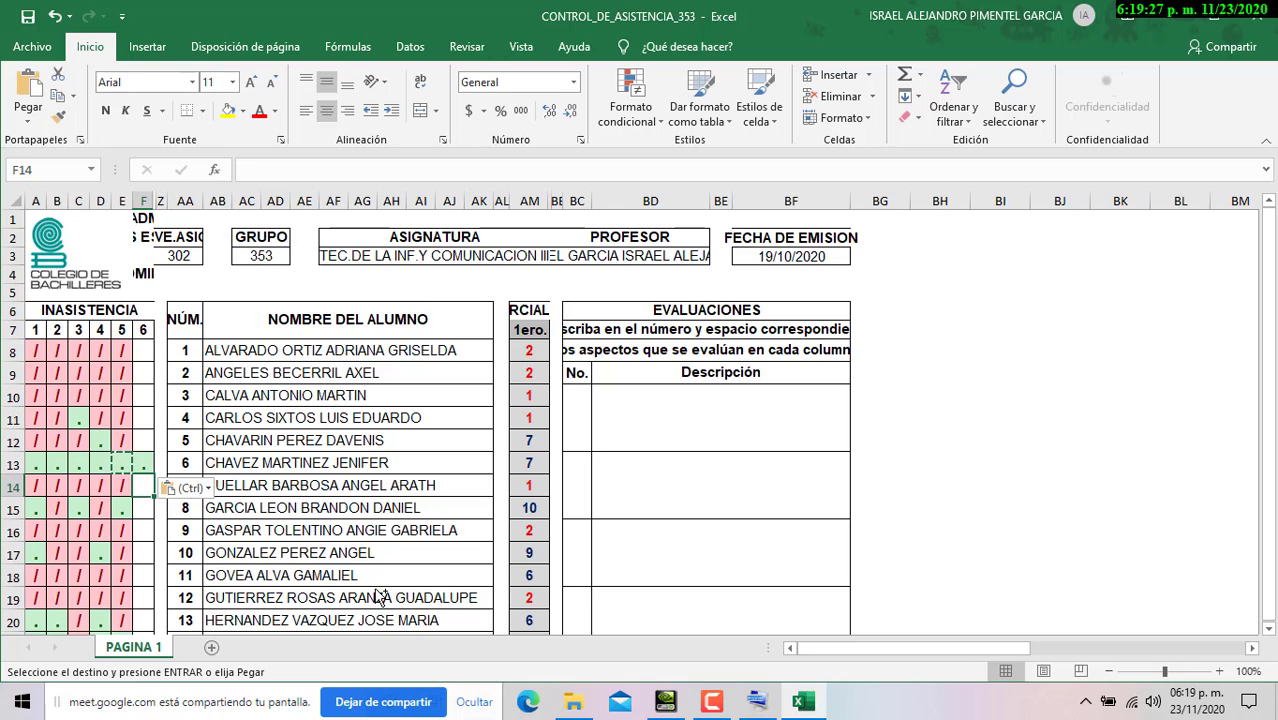
pyautogui.press('Down')
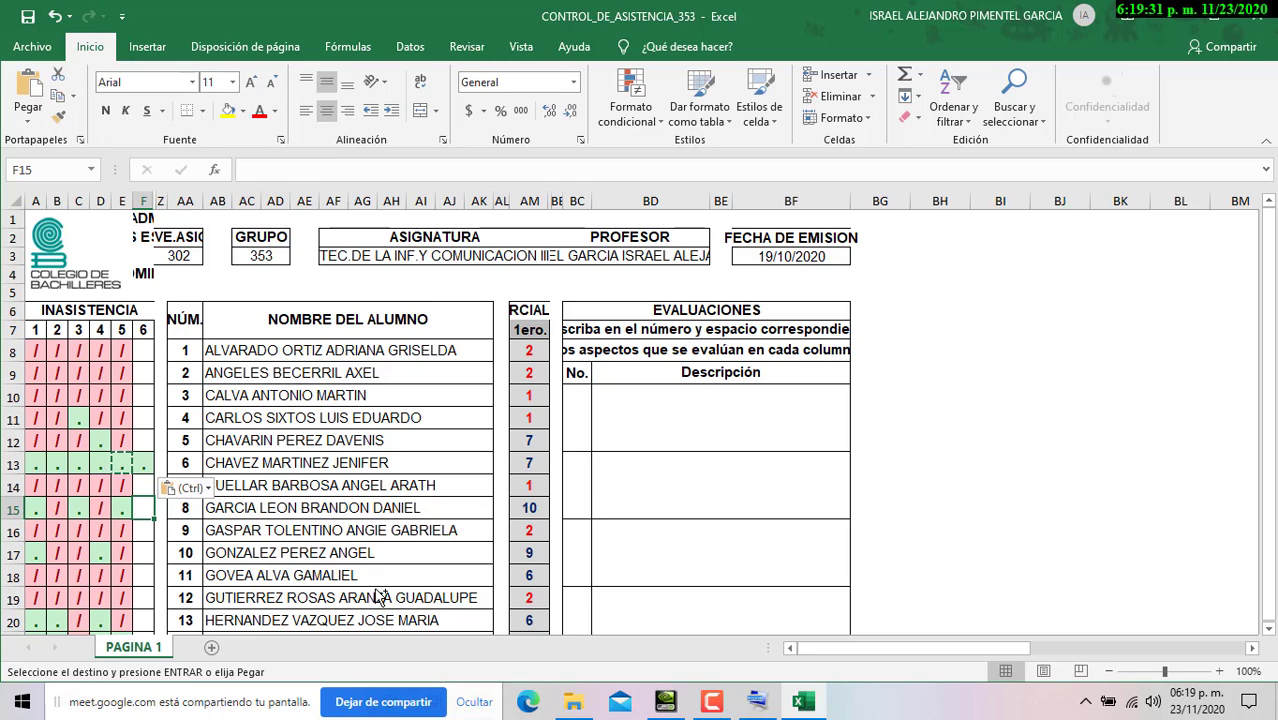
pyautogui.press('Down')
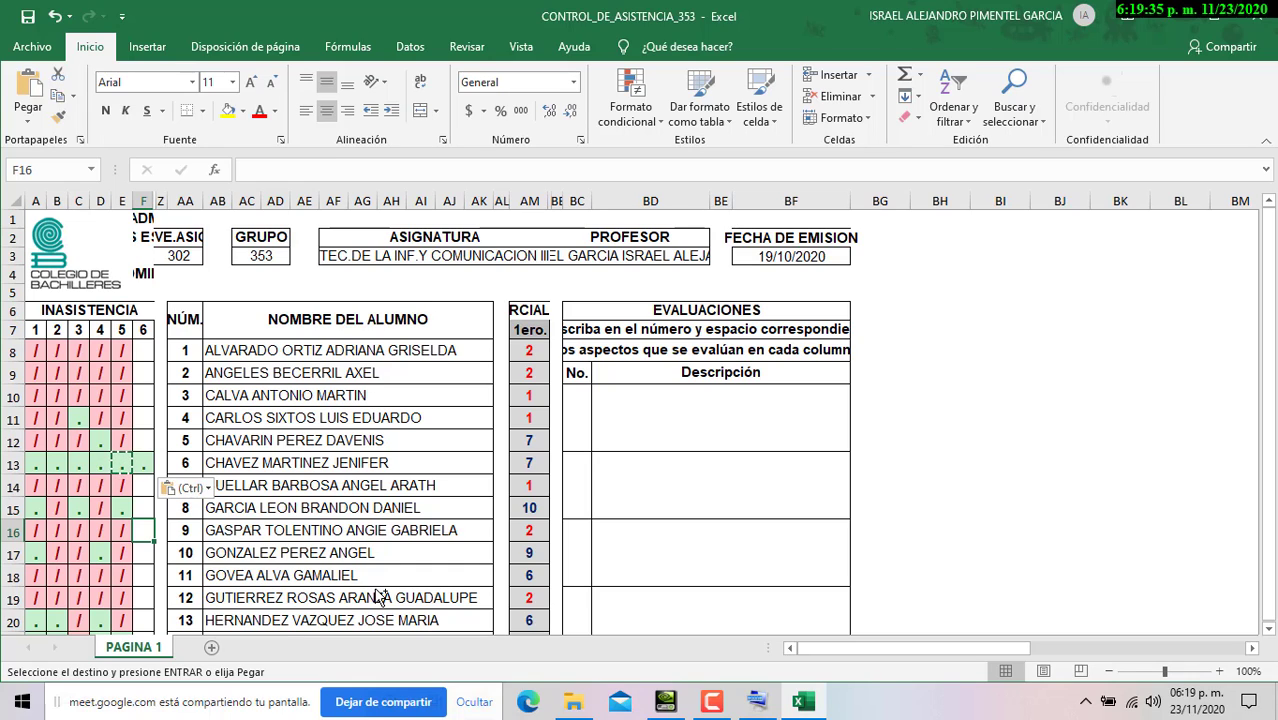
pyautogui.press('Down')
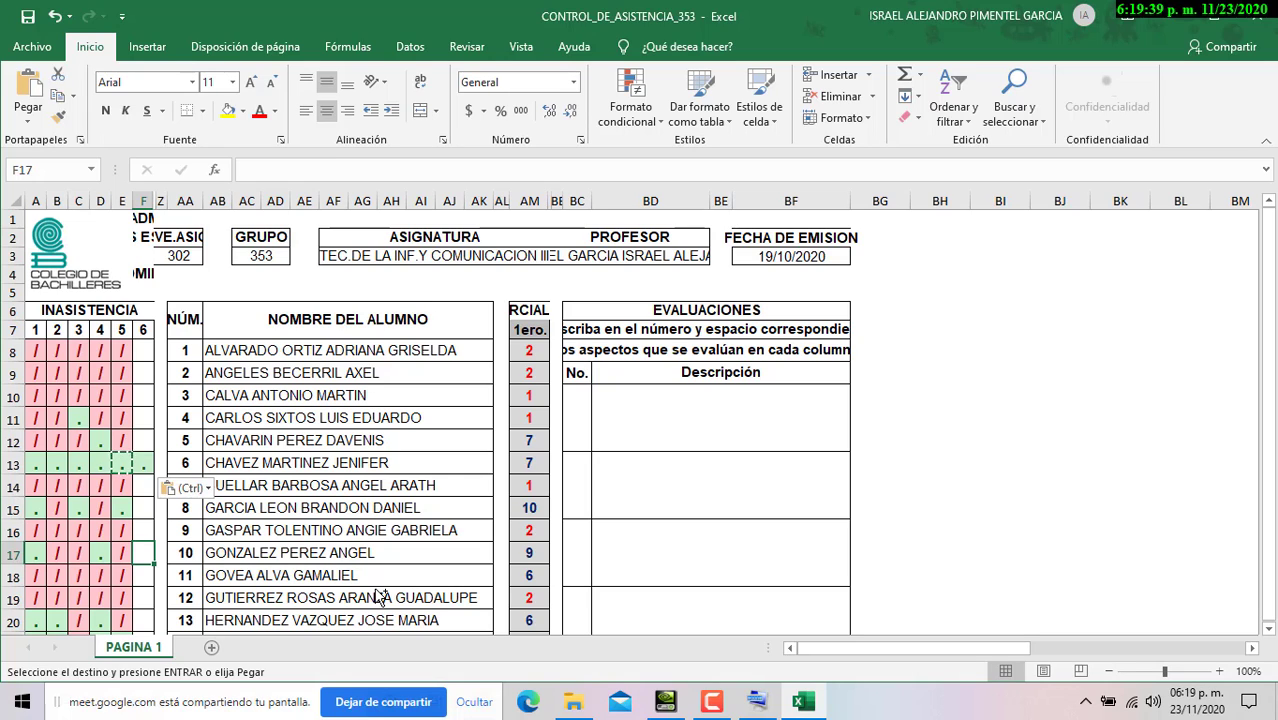
pyautogui.hotkey('ctrl', 'v')
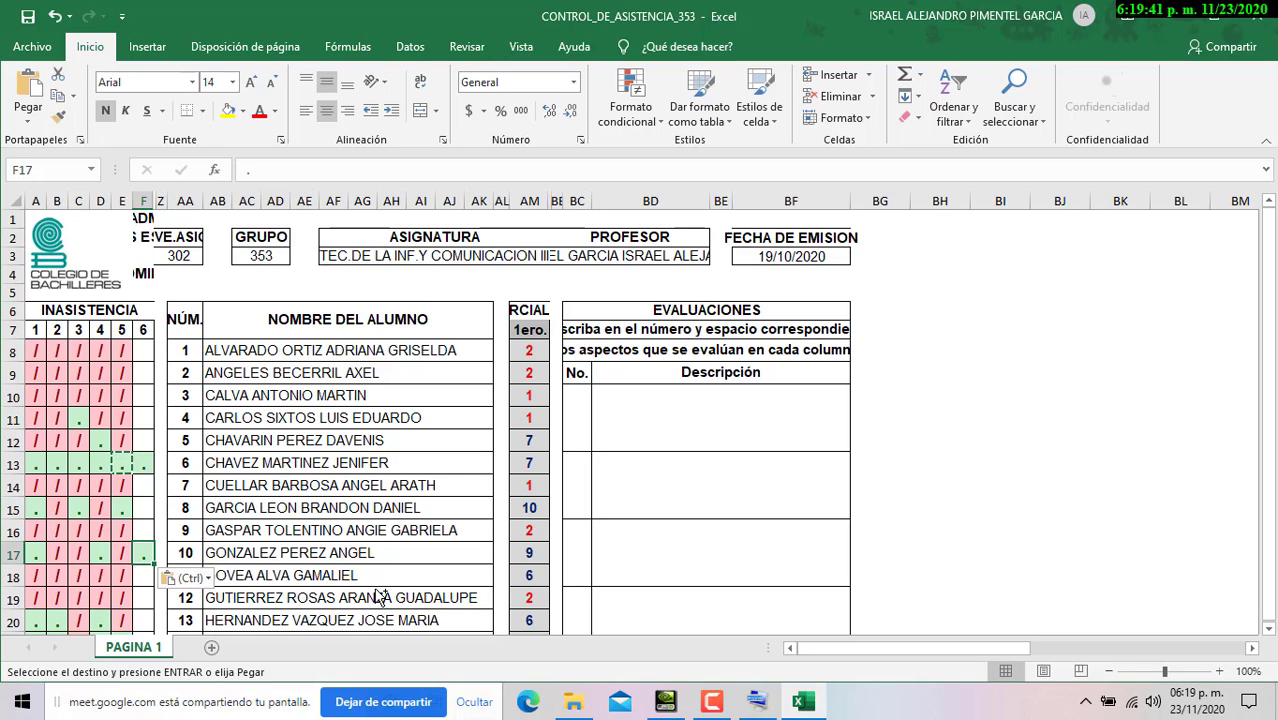
# Enter the "." mark in the session 6 cell F21, leaving F18 to F20 blank
pyautogui.press('Down')
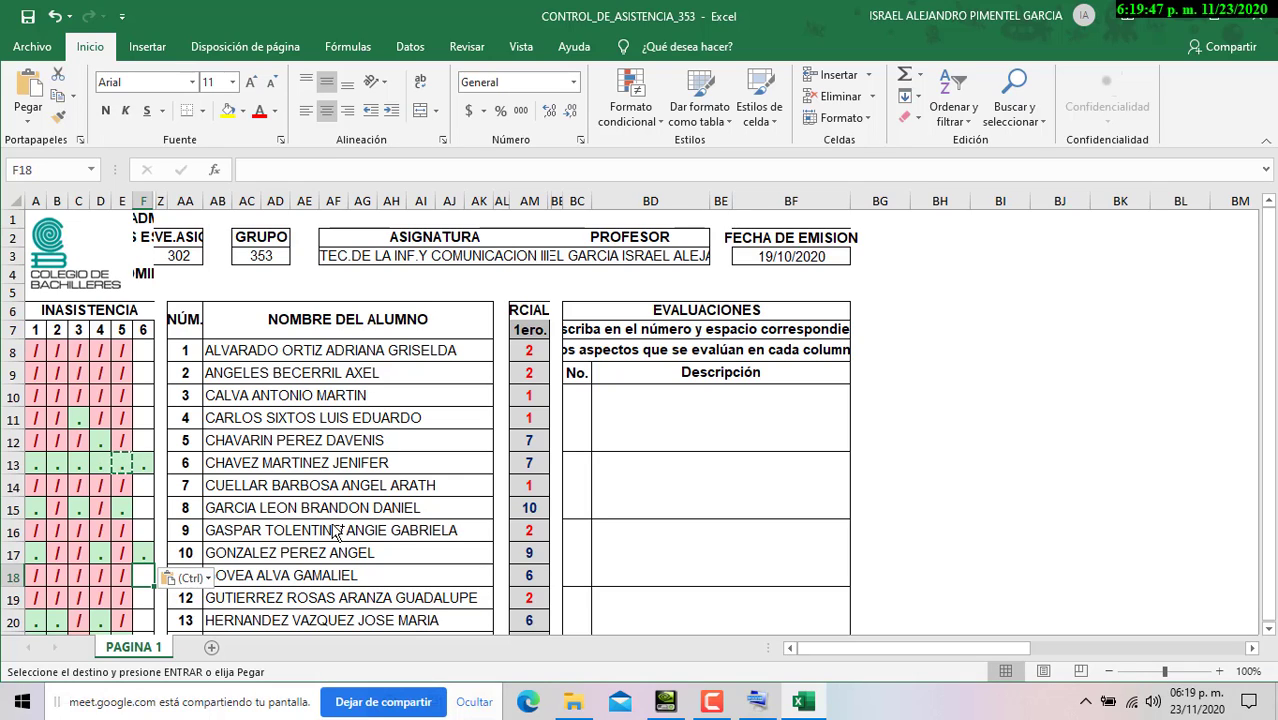
pyautogui.press('Down')
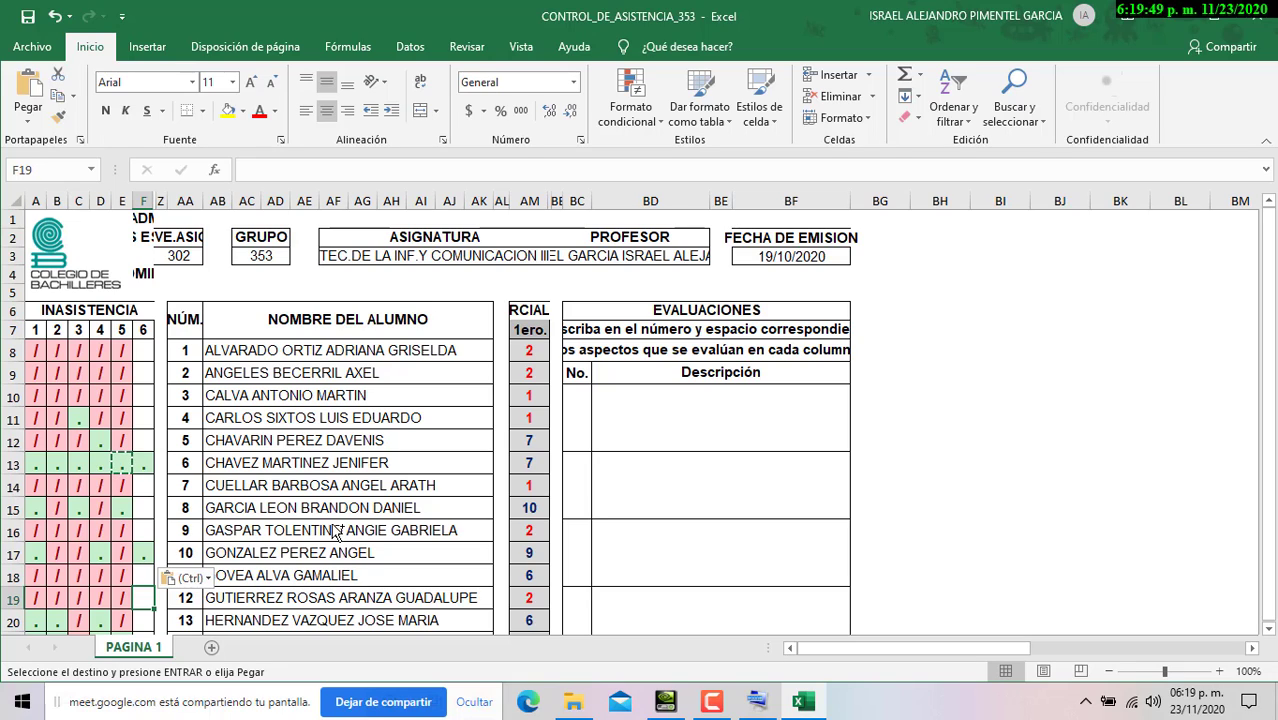
pyautogui.press('Down')
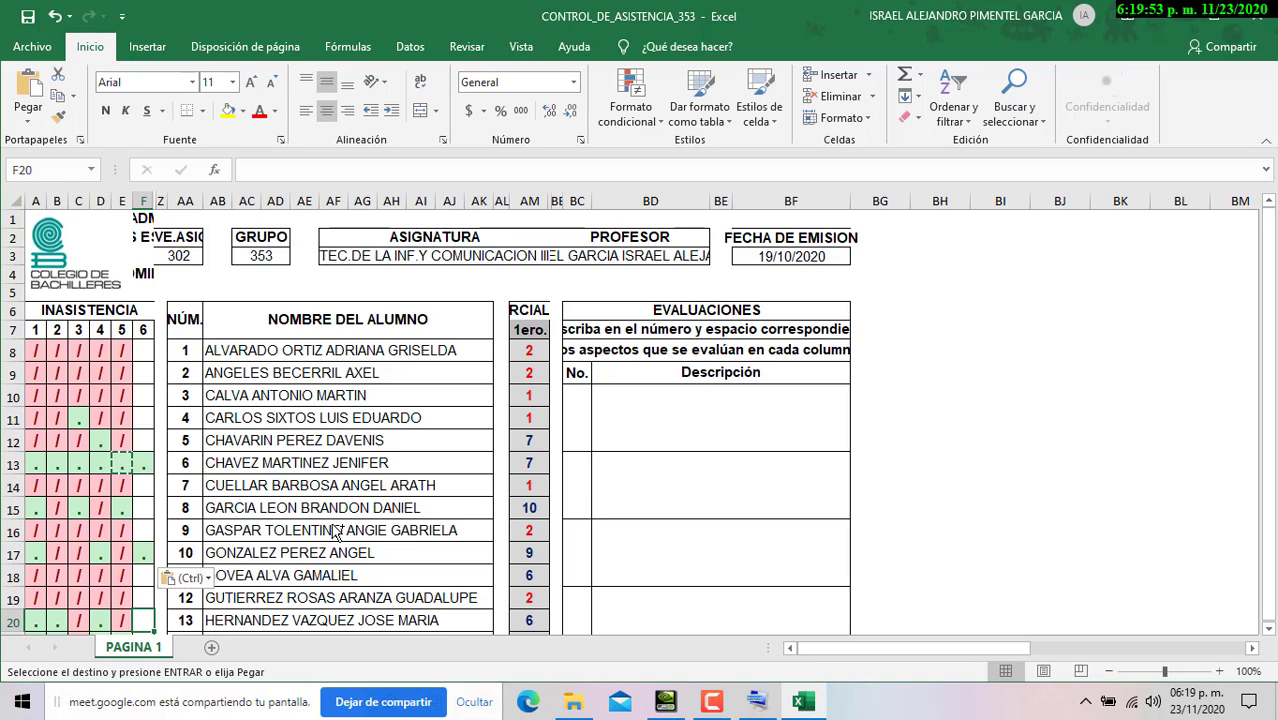
pyautogui.press('Down')
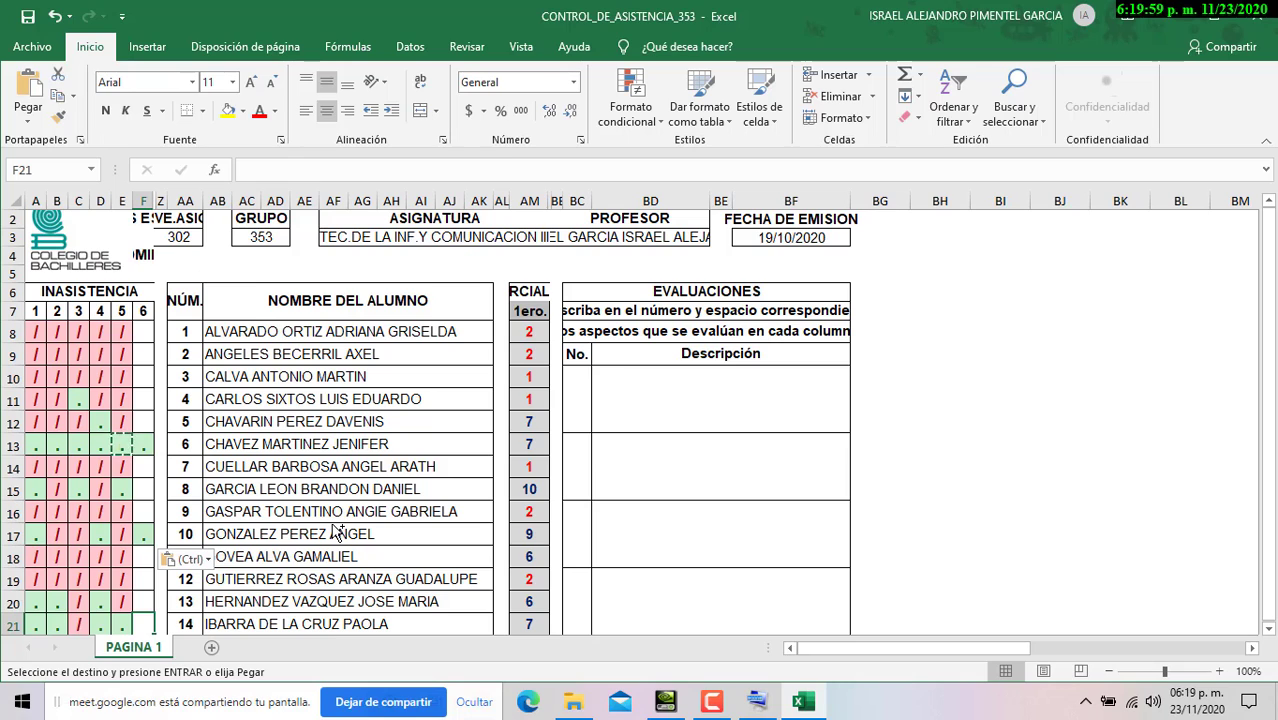
pyautogui.write('.')
# Copy the "." mark from F21 into the skipped session 6 cell F15
pyautogui.press('Down')
pyautogui.press('Down')
pyautogui.press('Down')
pyautogui.press('Down')
pyautogui.press('Down')
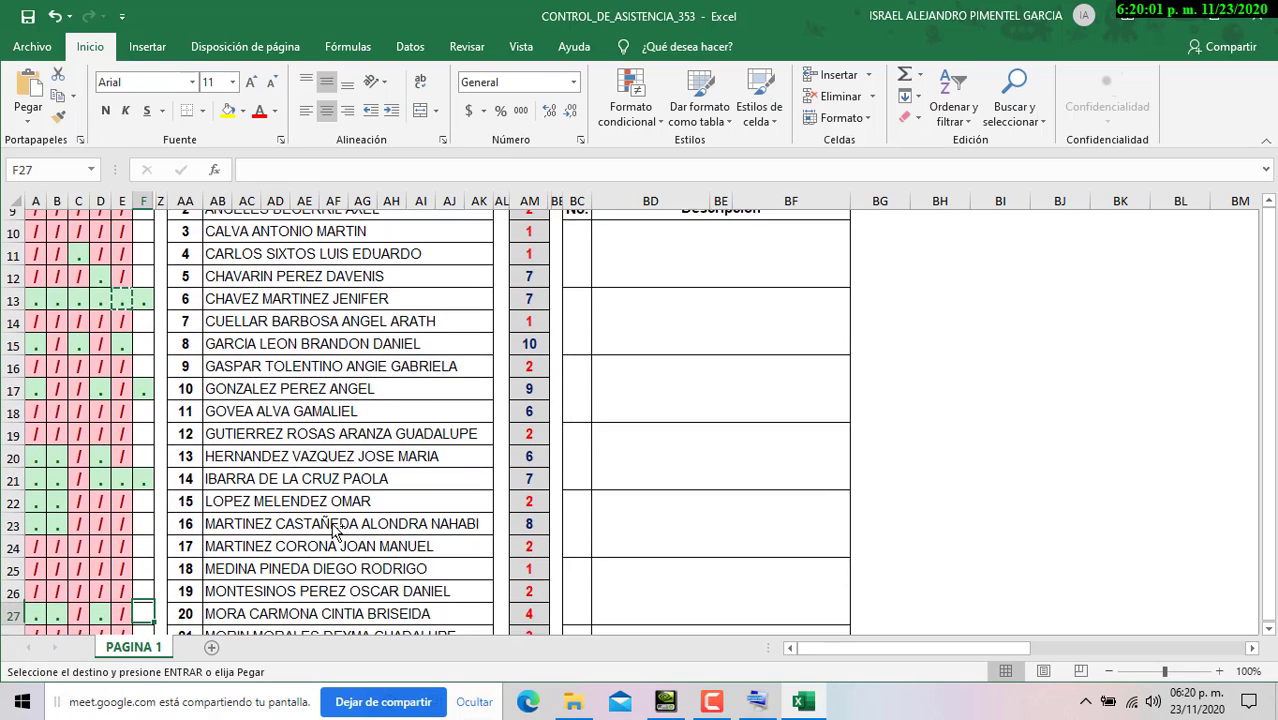
pyautogui.press('Up')
pyautogui.press('Up')
pyautogui.press('Up')
pyautogui.press('Up')
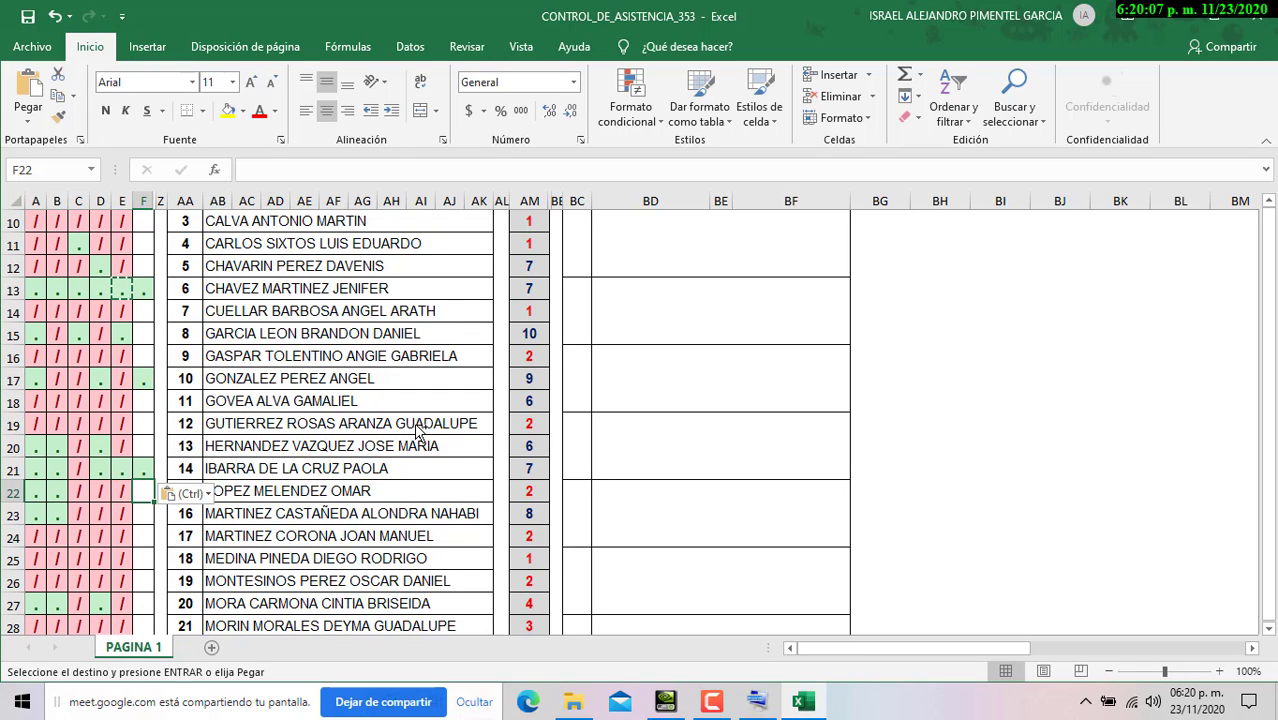
pyautogui.press('Up')
pyautogui.hotkey('ctrl', 'c')
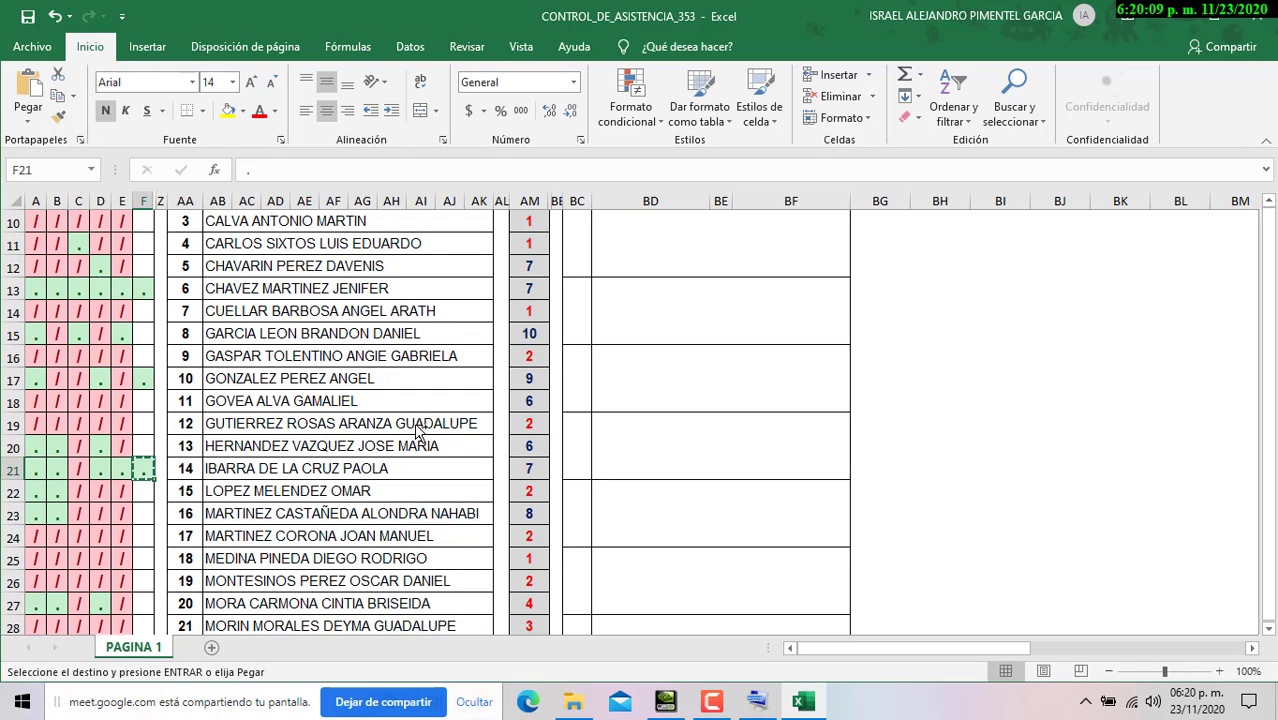
pyautogui.press('Up')
pyautogui.press('Up')
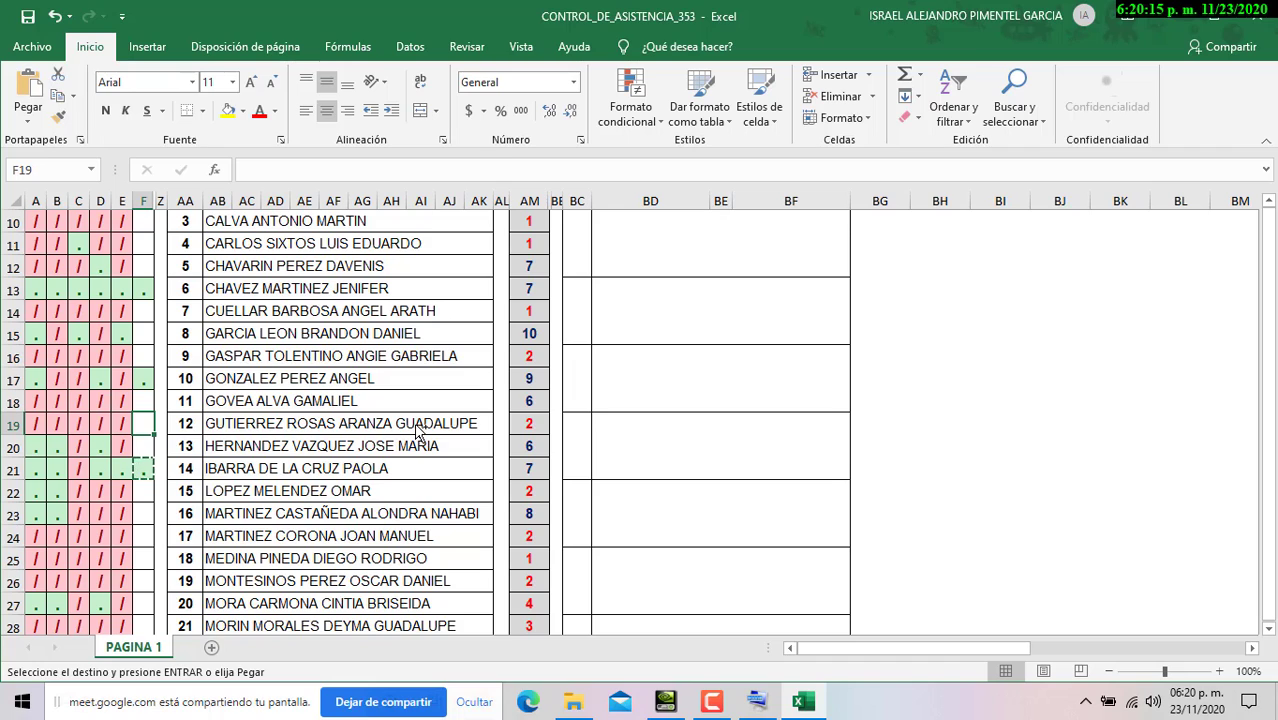
pyautogui.press('Up')
pyautogui.press('Up')
pyautogui.press('Up')
pyautogui.press('Up')
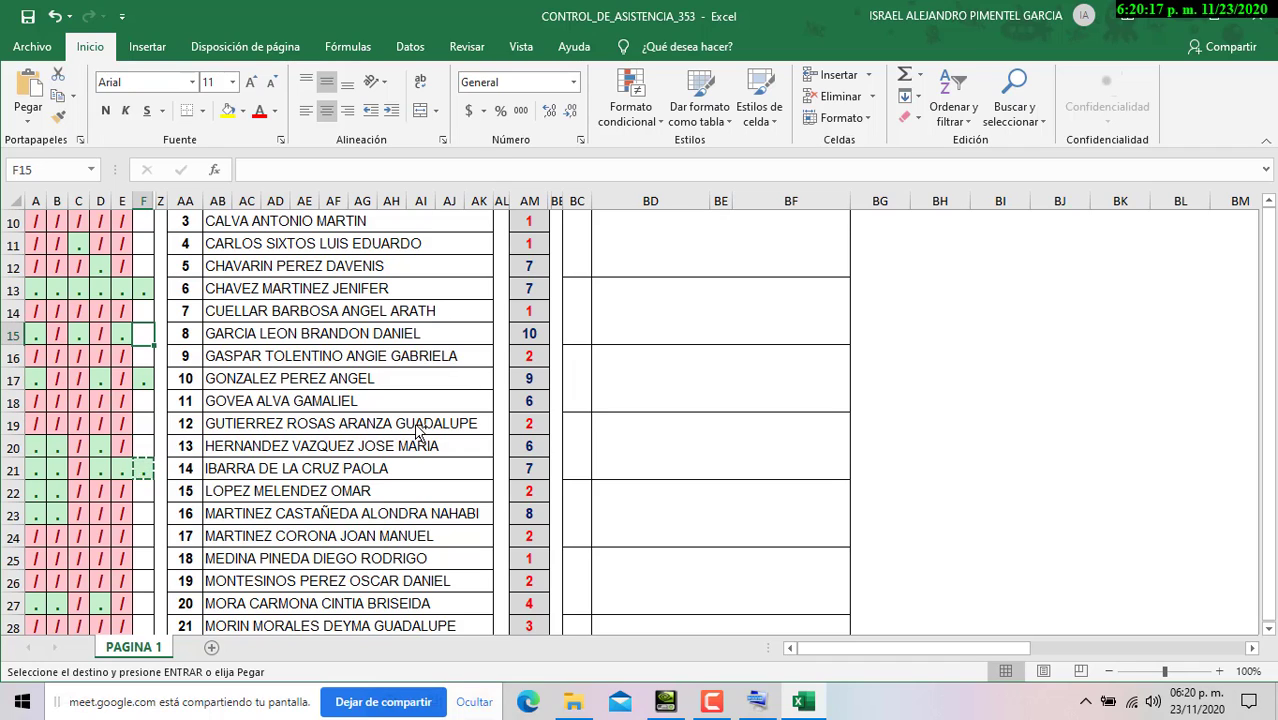
pyautogui.hotkey('ctrl', 'v')
# Paste the copied "." mark into the session 6 cell F27, leaving F22 to F26 blank
pyautogui.press('Down')
pyautogui.press('Down')
pyautogui.press('Down')
pyautogui.press('Down')
pyautogui.press('Down')
pyautogui.press('Down')
pyautogui.press('Down')
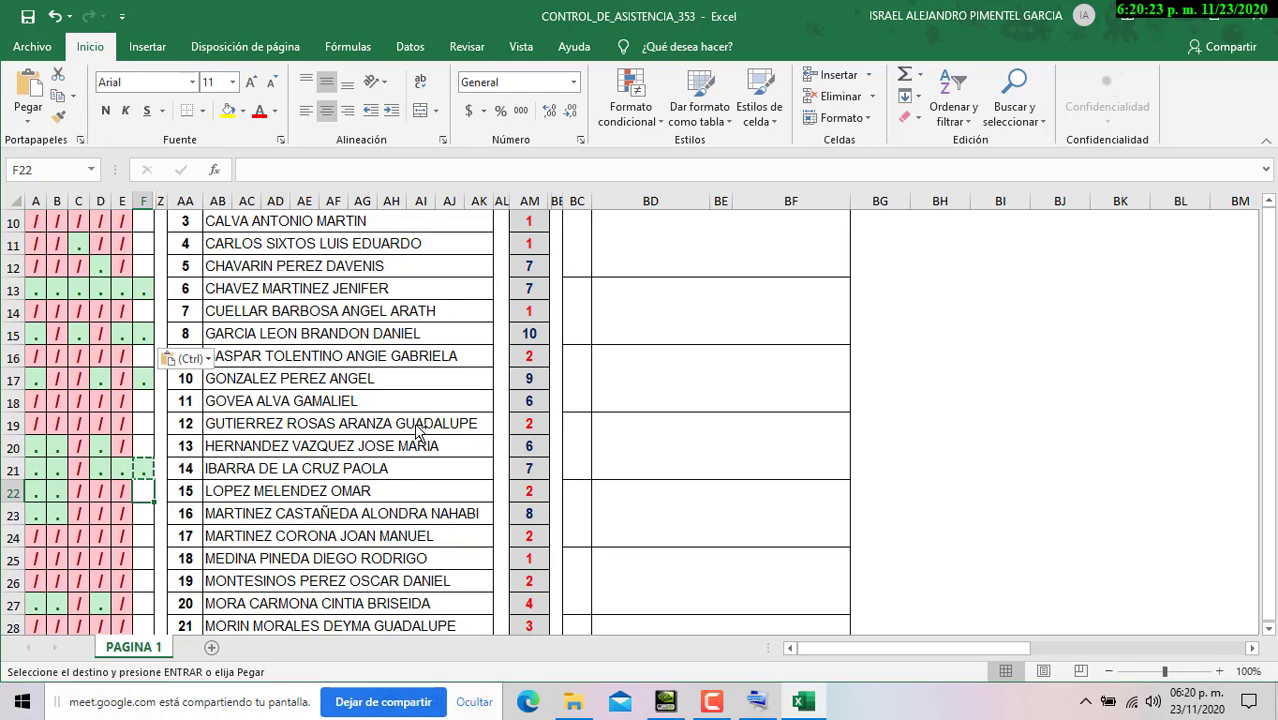
pyautogui.press('Down')
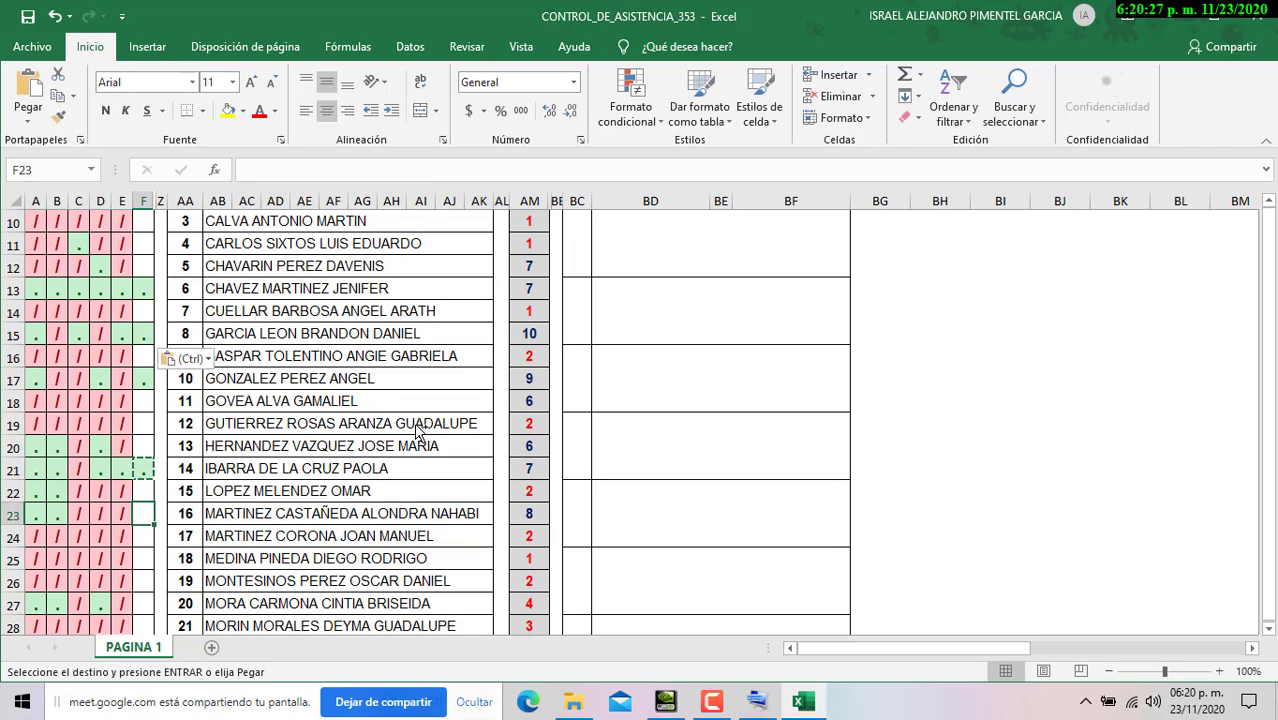
pyautogui.press('Down')
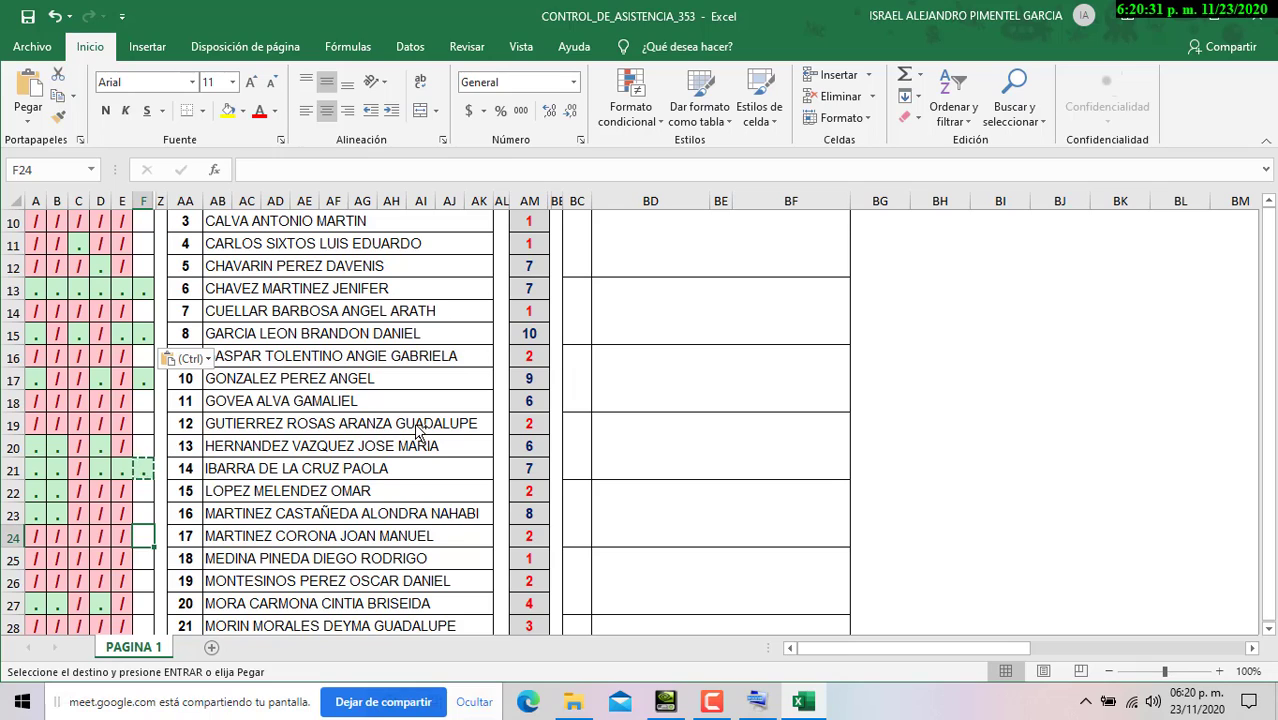
pyautogui.press('Down')
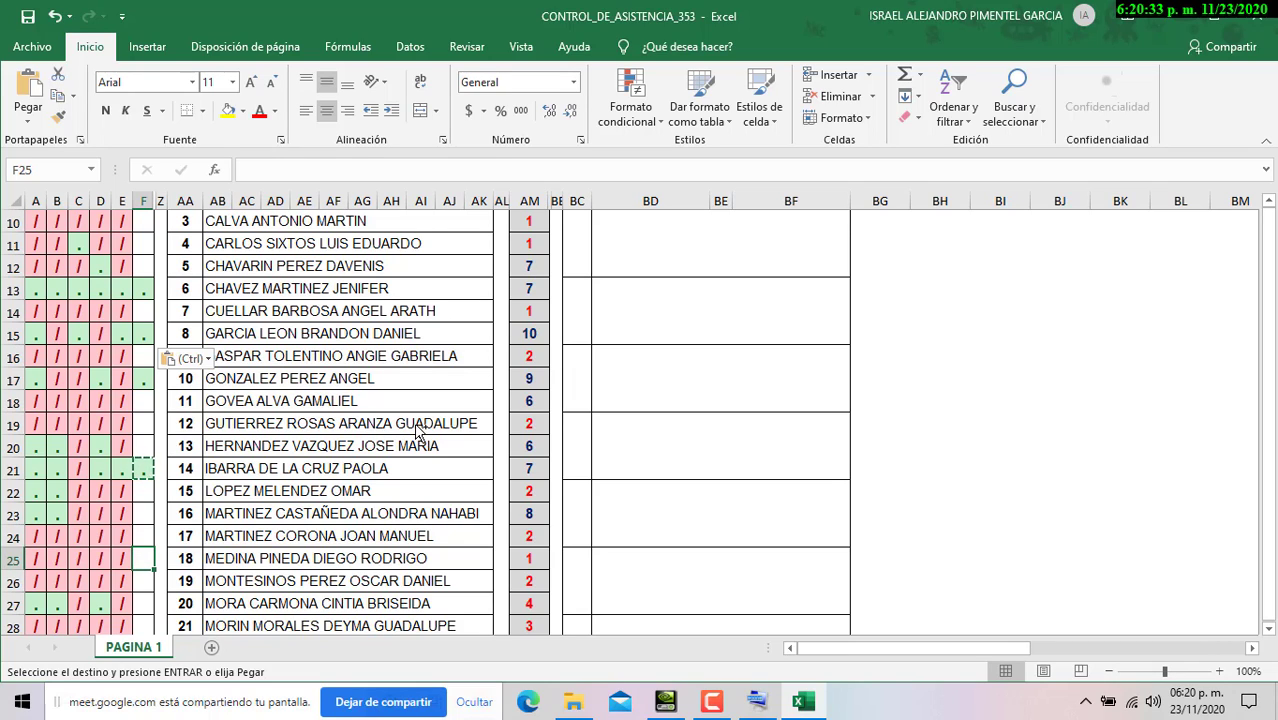
pyautogui.press('Down')
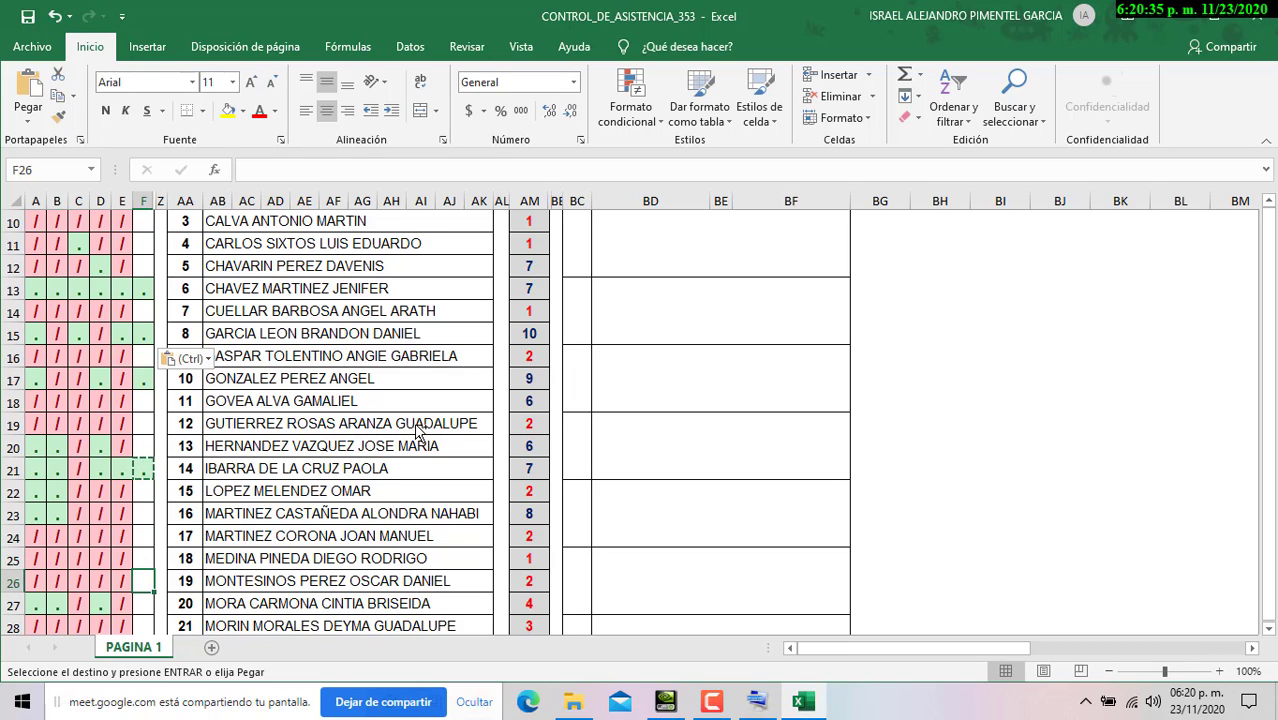
pyautogui.press('Down')
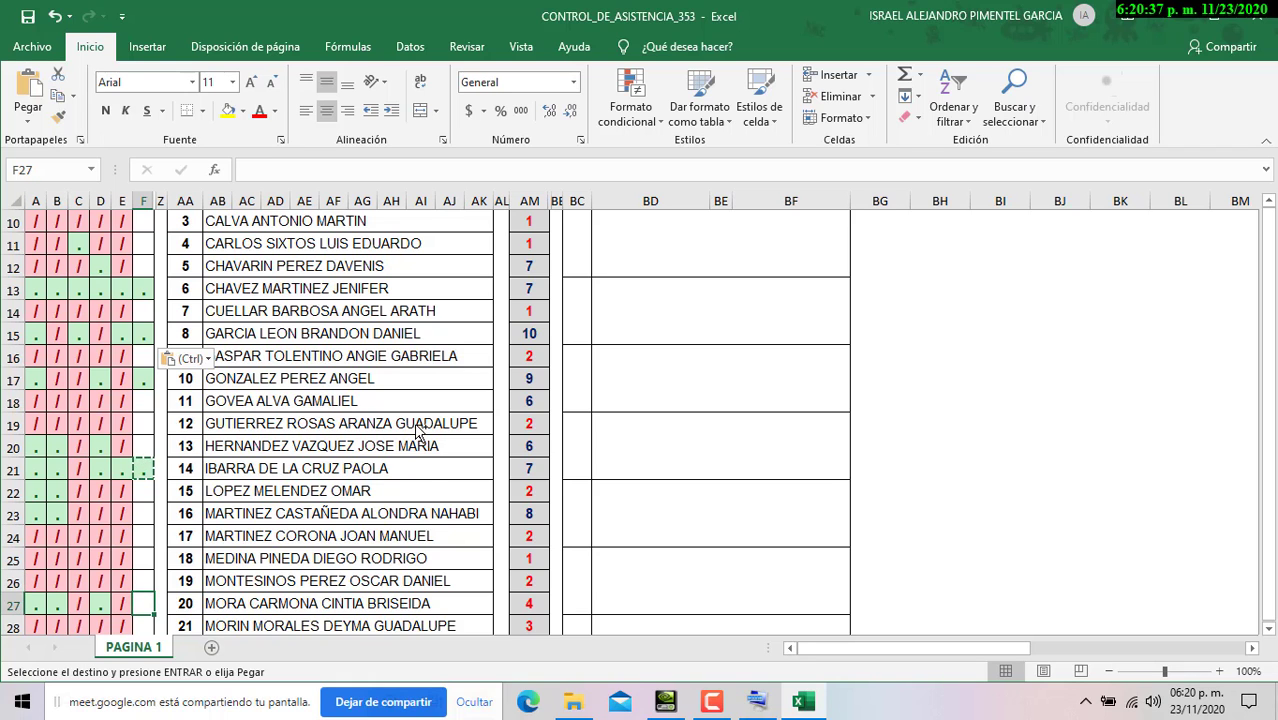
pyautogui.scroll(-3, 418, 432)
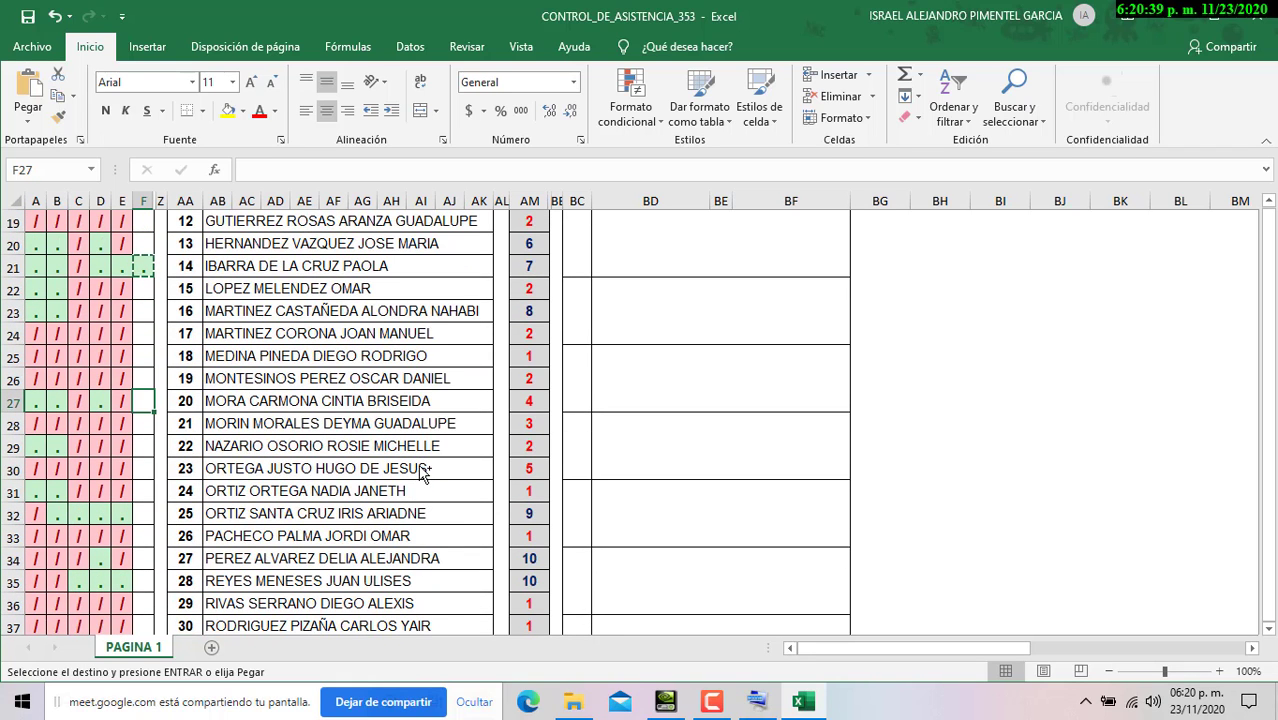
pyautogui.press('Down')
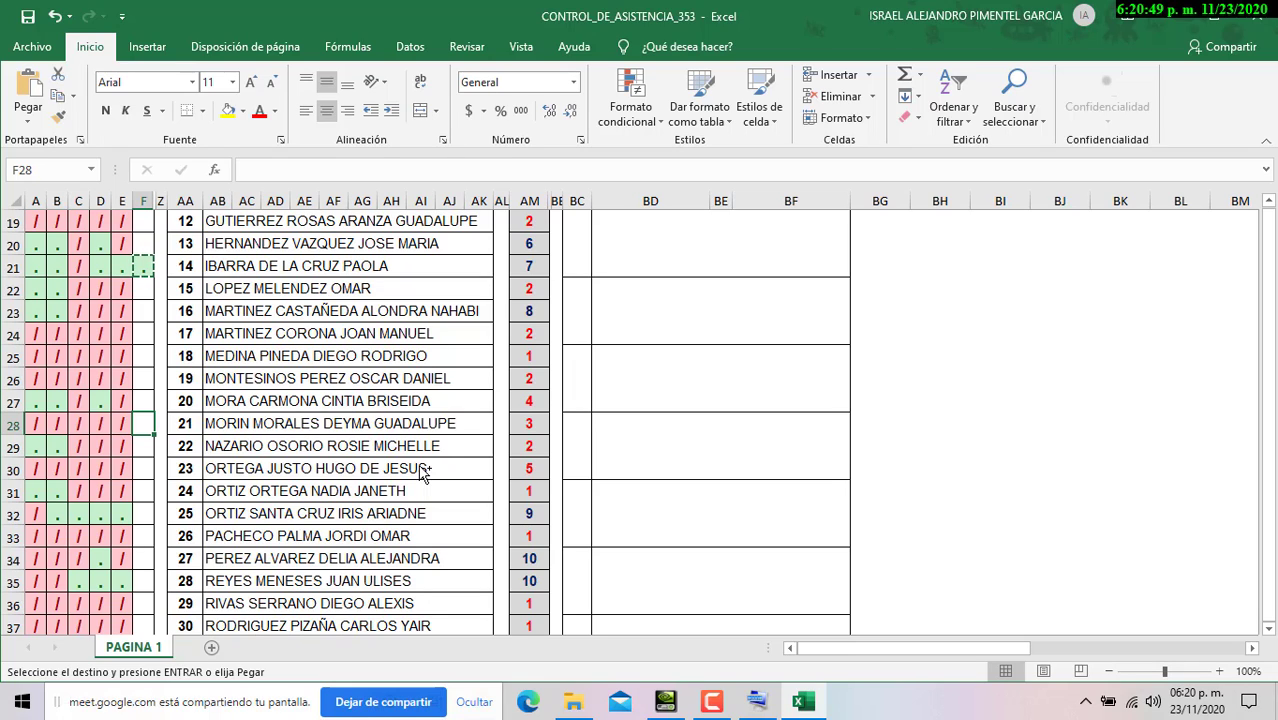
pyautogui.press('Up')
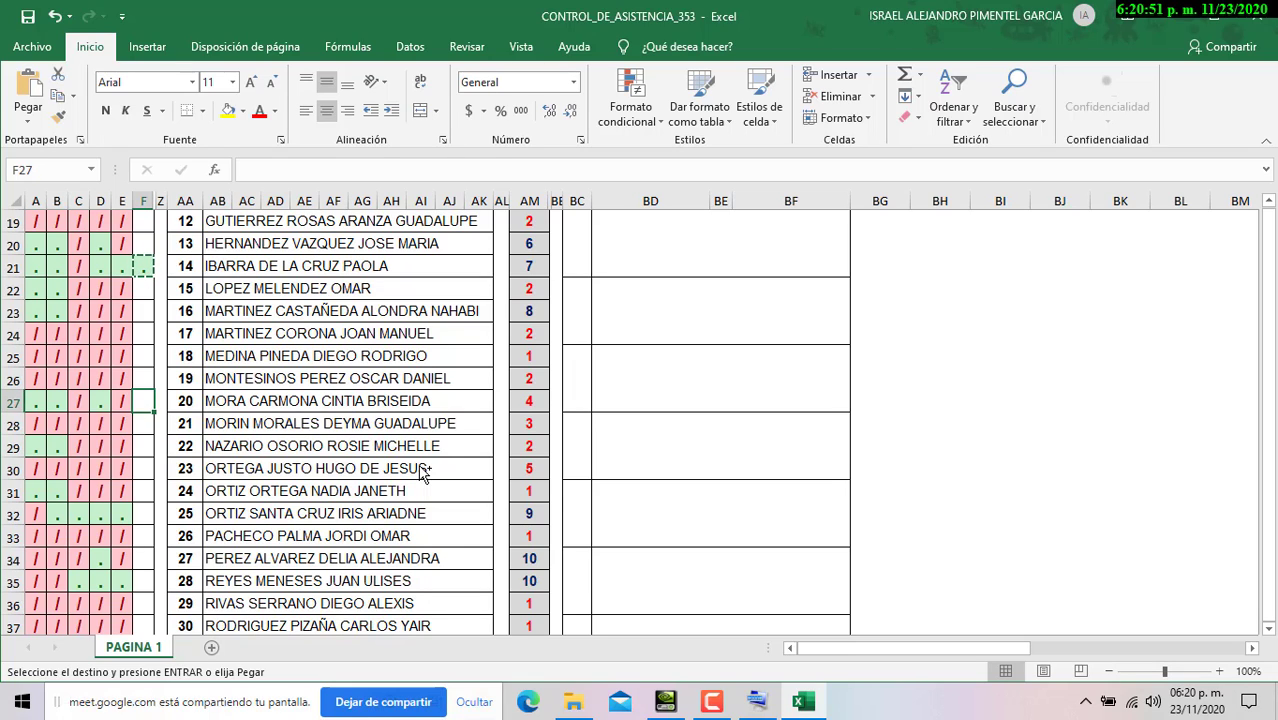
pyautogui.hotkey('ctrl', 'v')
# Copy the "." mark from E32, leaving the session 6 cells F28 to F31 blank
pyautogui.press('Down')
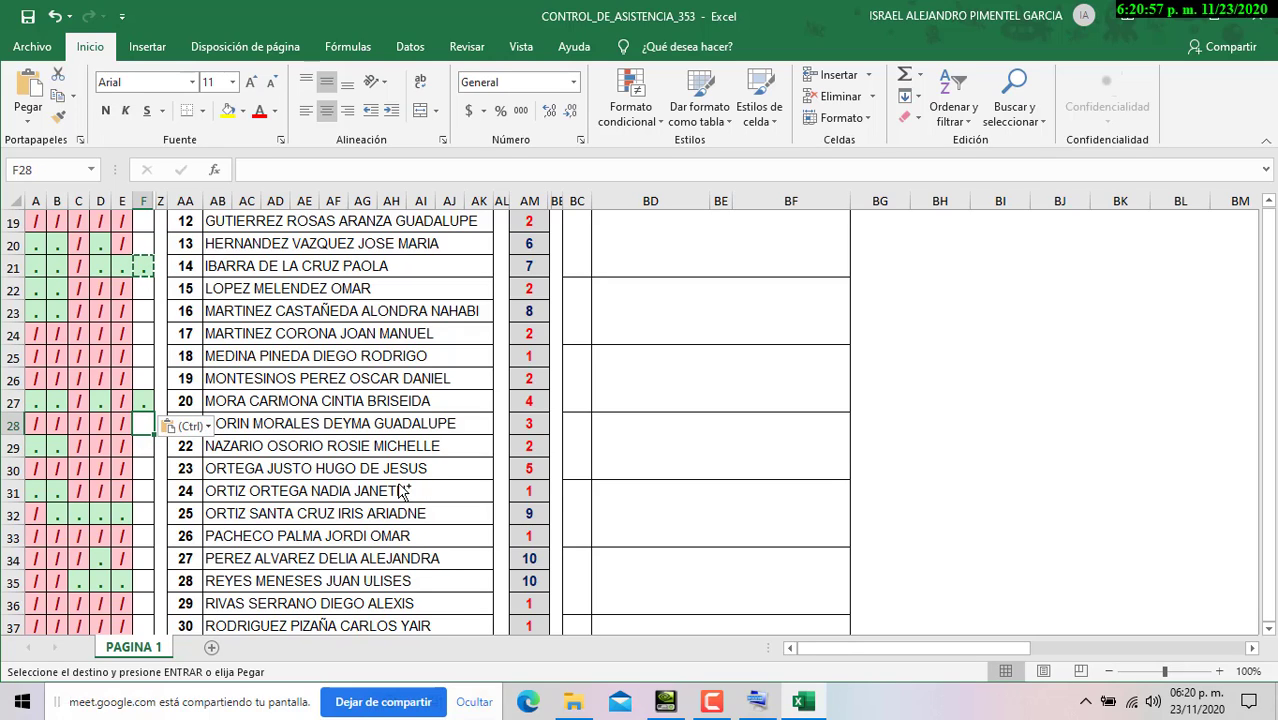
pyautogui.press('Down')
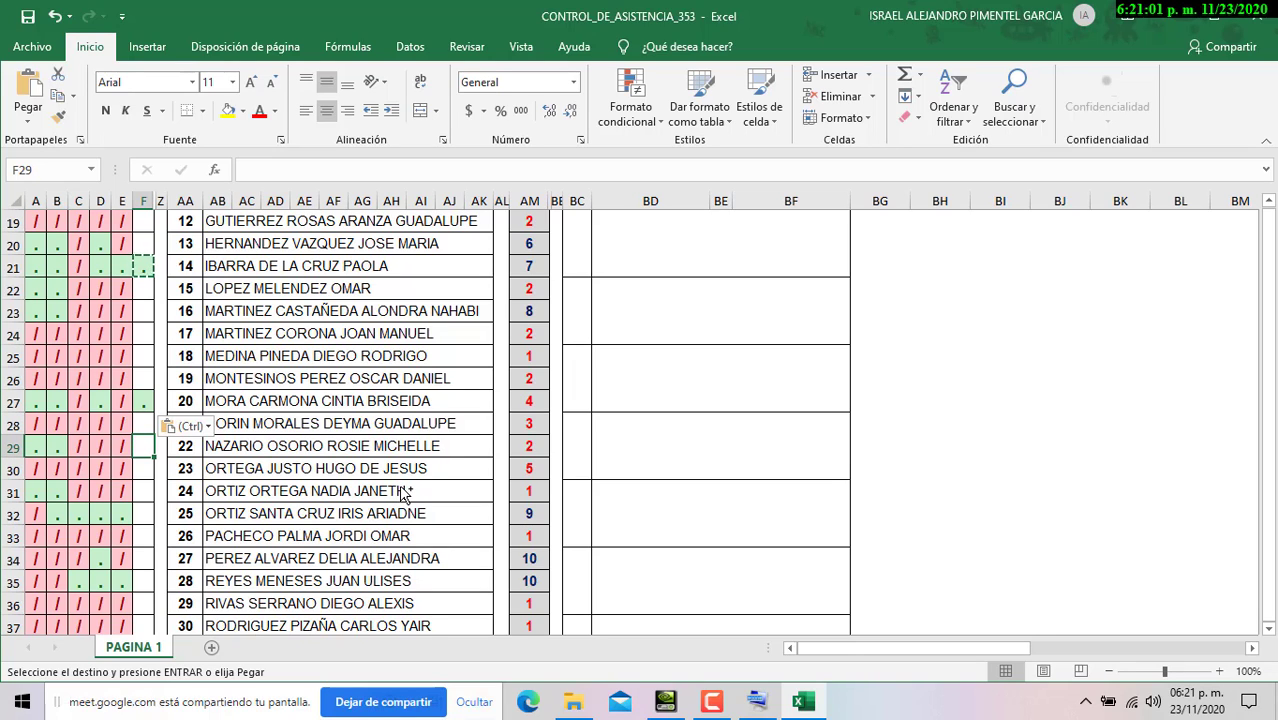
pyautogui.press('Down')
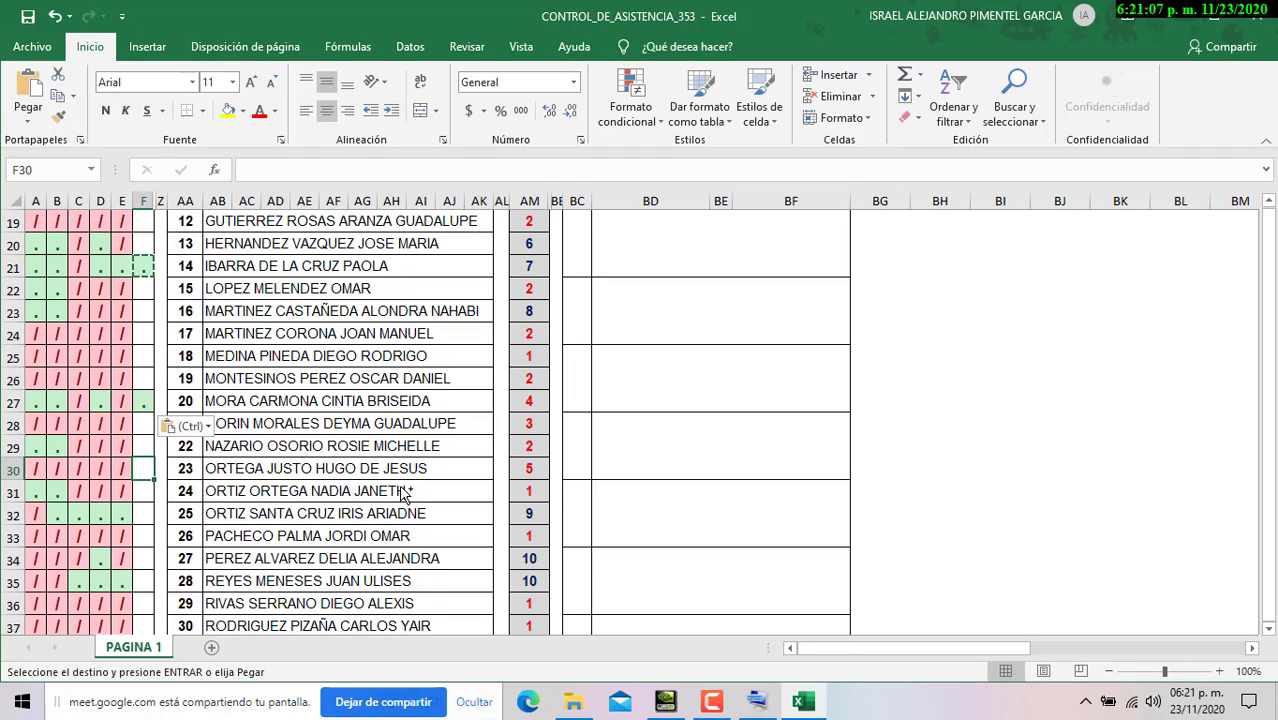
pyautogui.press('Down')
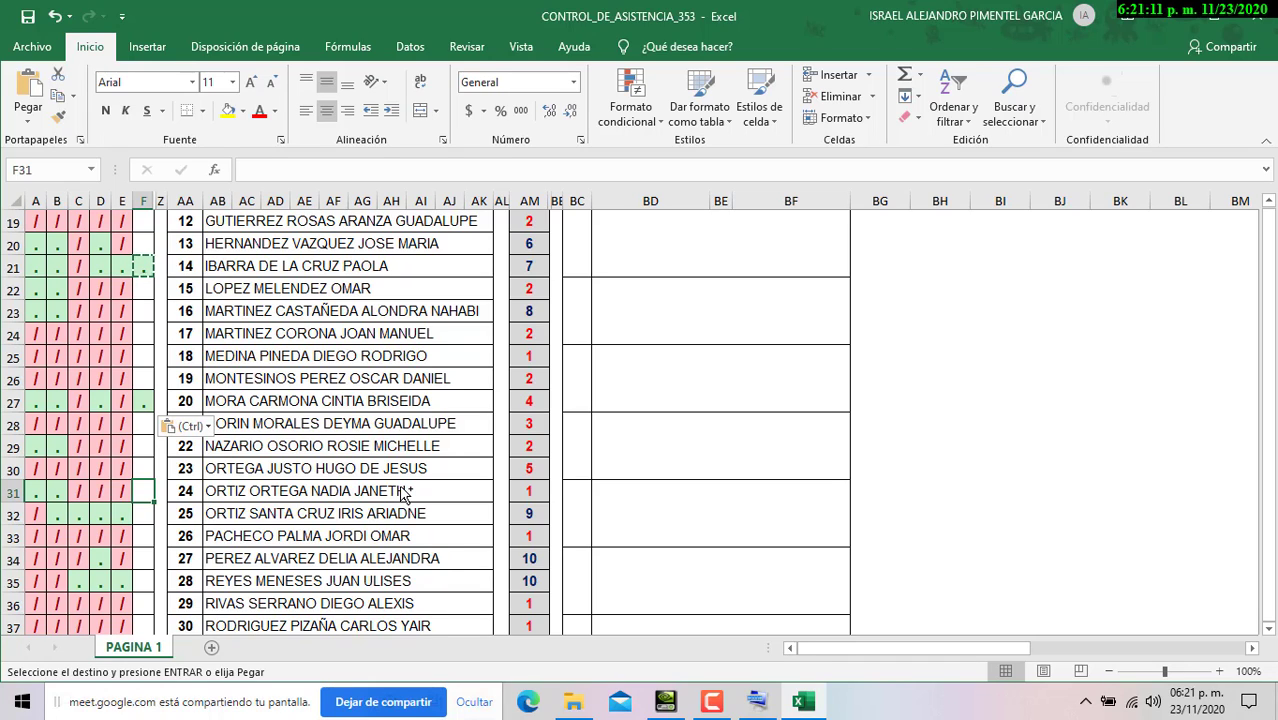
pyautogui.press('Down')
pyautogui.press('Left')
pyautogui.press('Left')
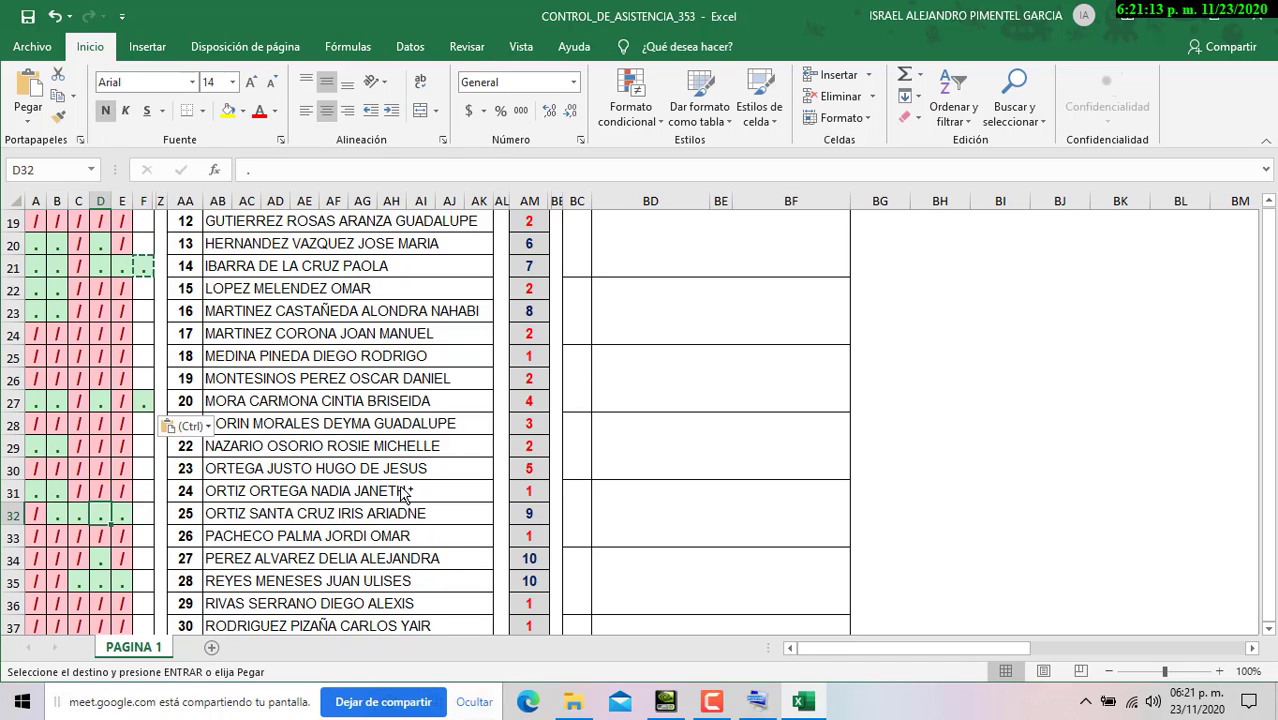
pyautogui.press('Right')
pyautogui.hotkey('ctrl', 'c')
# Paste the copied "." mark into the session 6 cell F34, leaving F32 and F33 blank
pyautogui.press('Right')
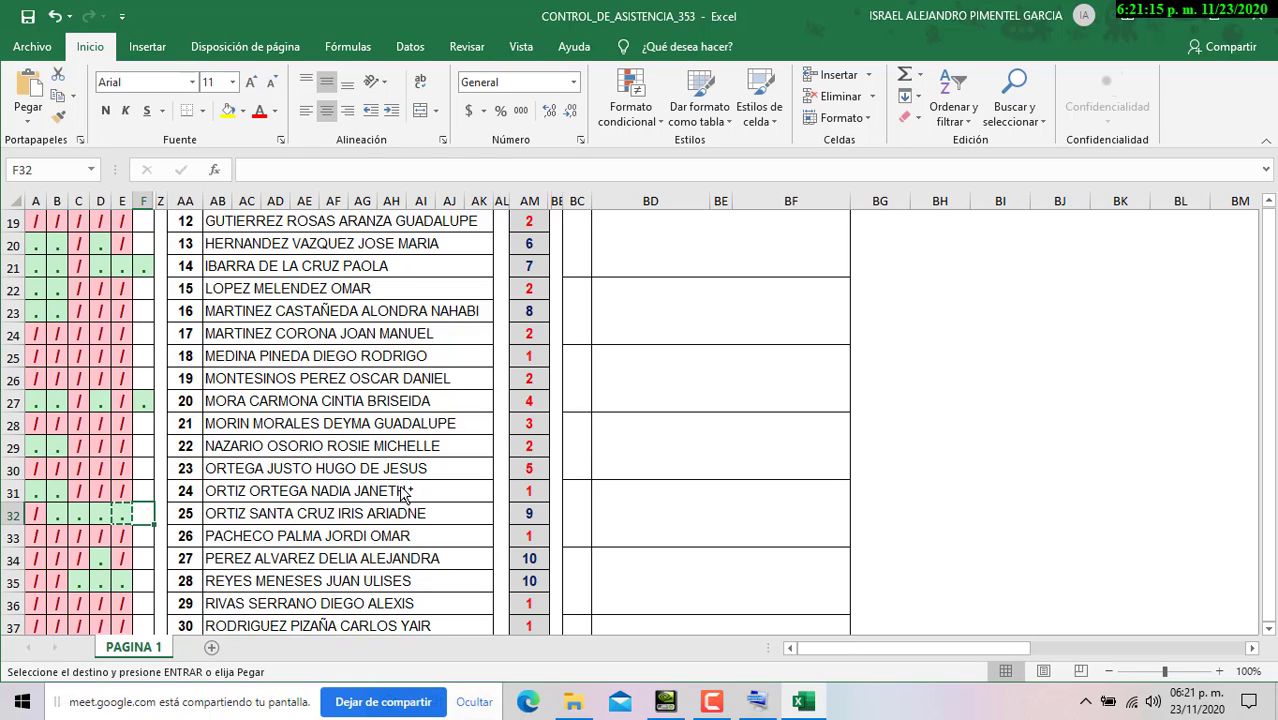
pyautogui.press('Down')
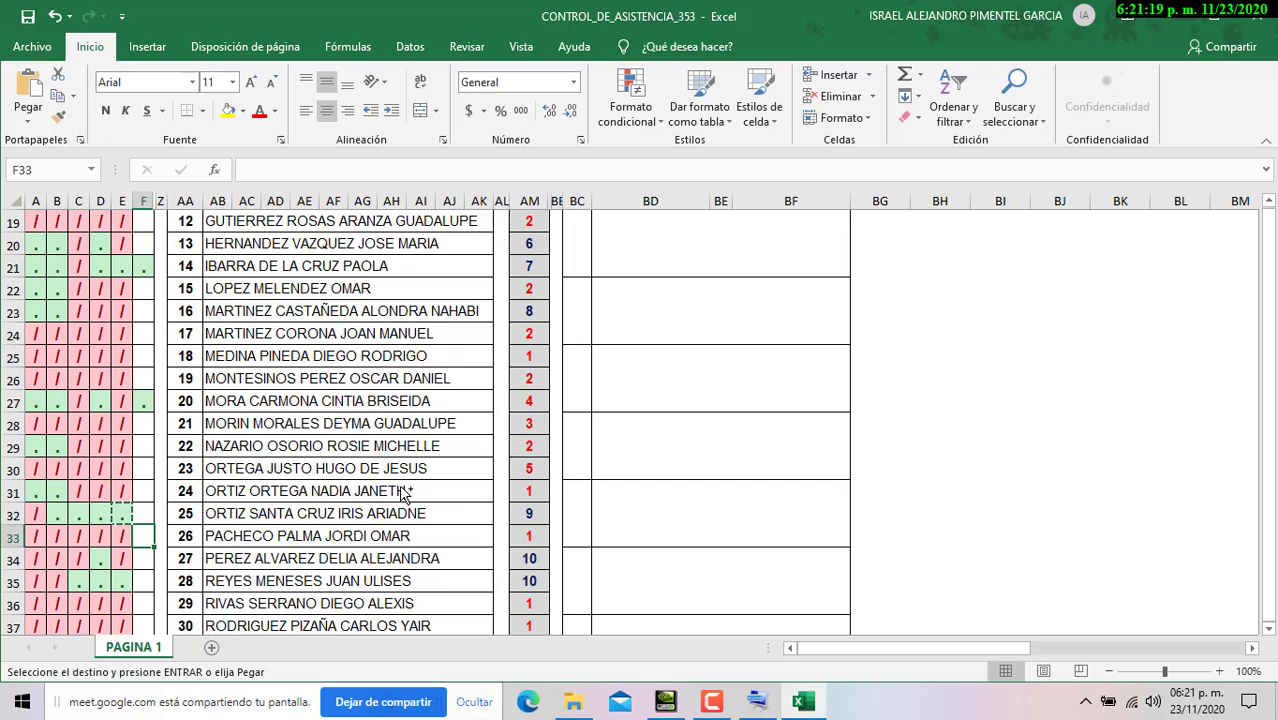
pyautogui.scroll(-2, 434, 466)
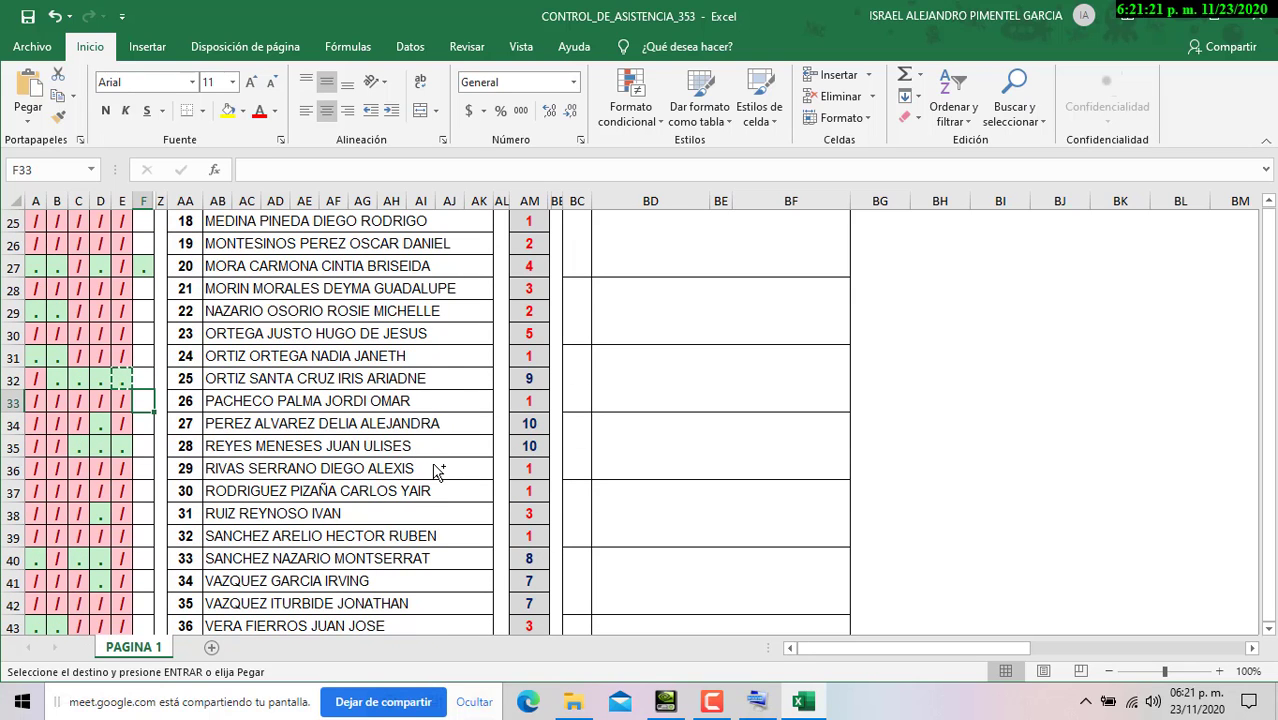
pyautogui.scroll(-1, 437, 470)
pyautogui.scroll(-1, 437, 470)
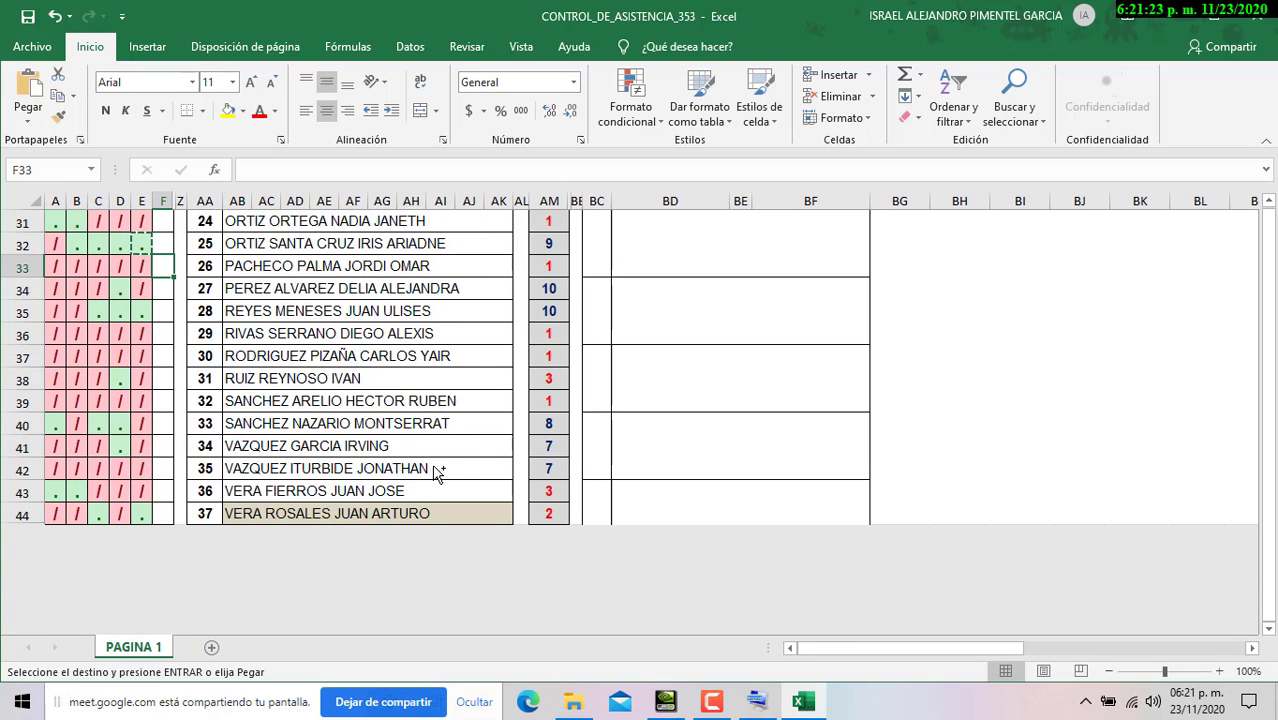
pyautogui.click(163, 290)
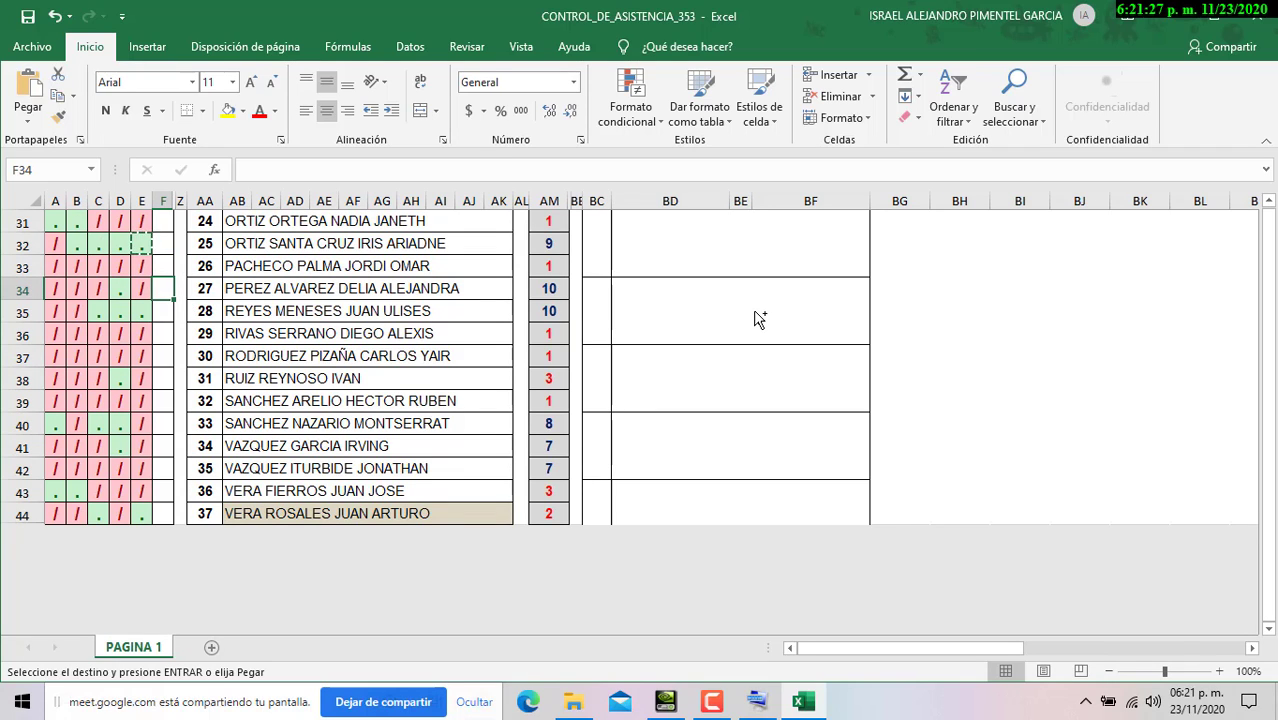
pyautogui.hotkey('ctrl', 'v')
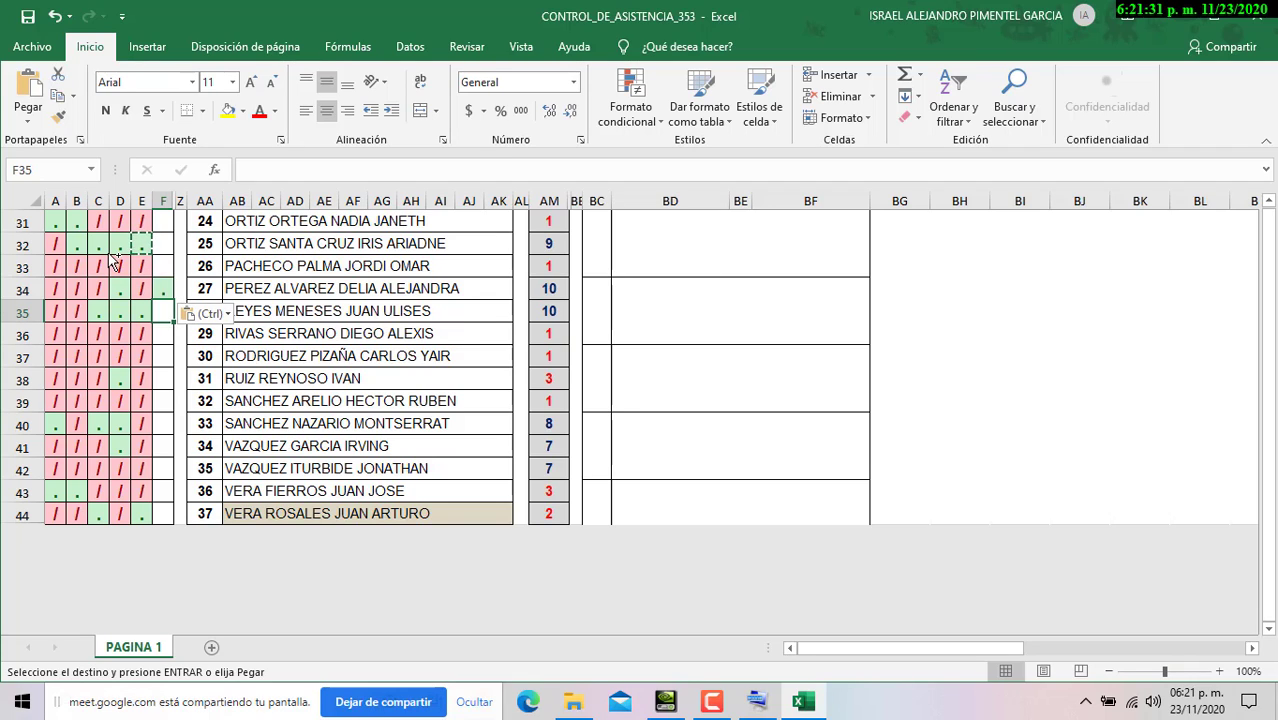
# Paste the copied "." mark into the session 6 cells F35 and F36
pyautogui.press('Down')
pyautogui.press('Escape')
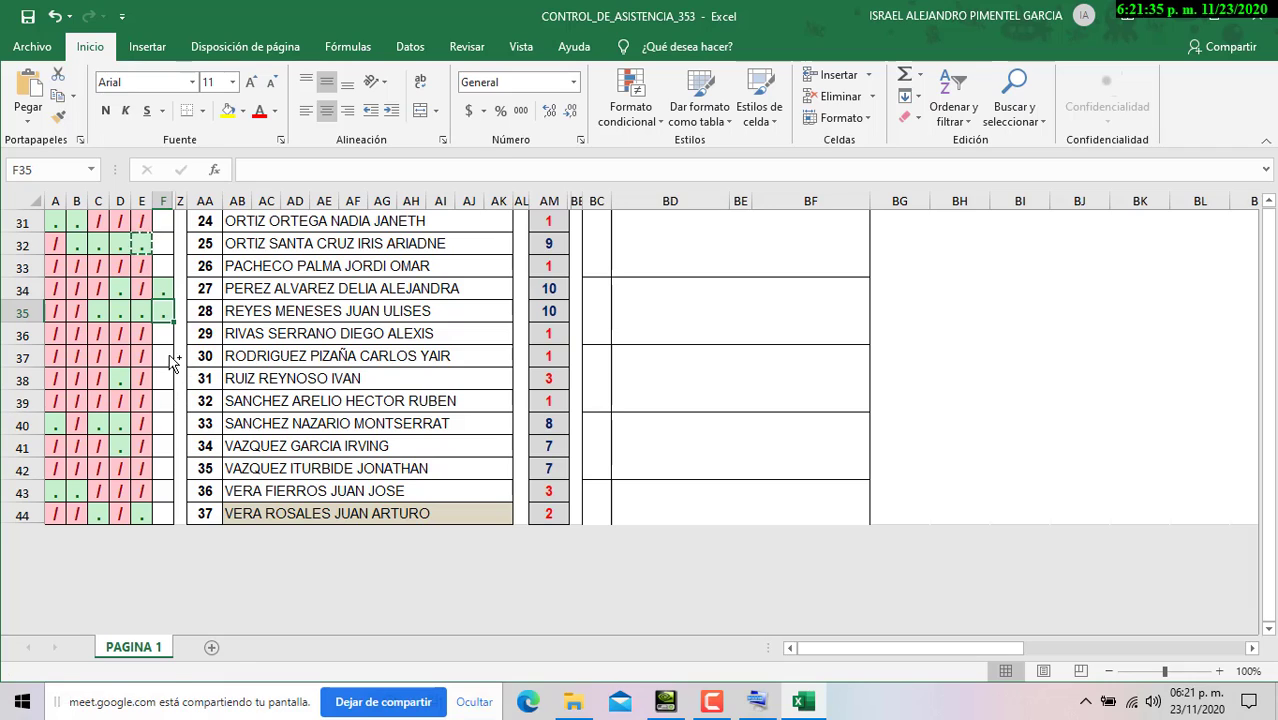
pyautogui.hotkey('ctrl', 'v')
pyautogui.click(164, 334)
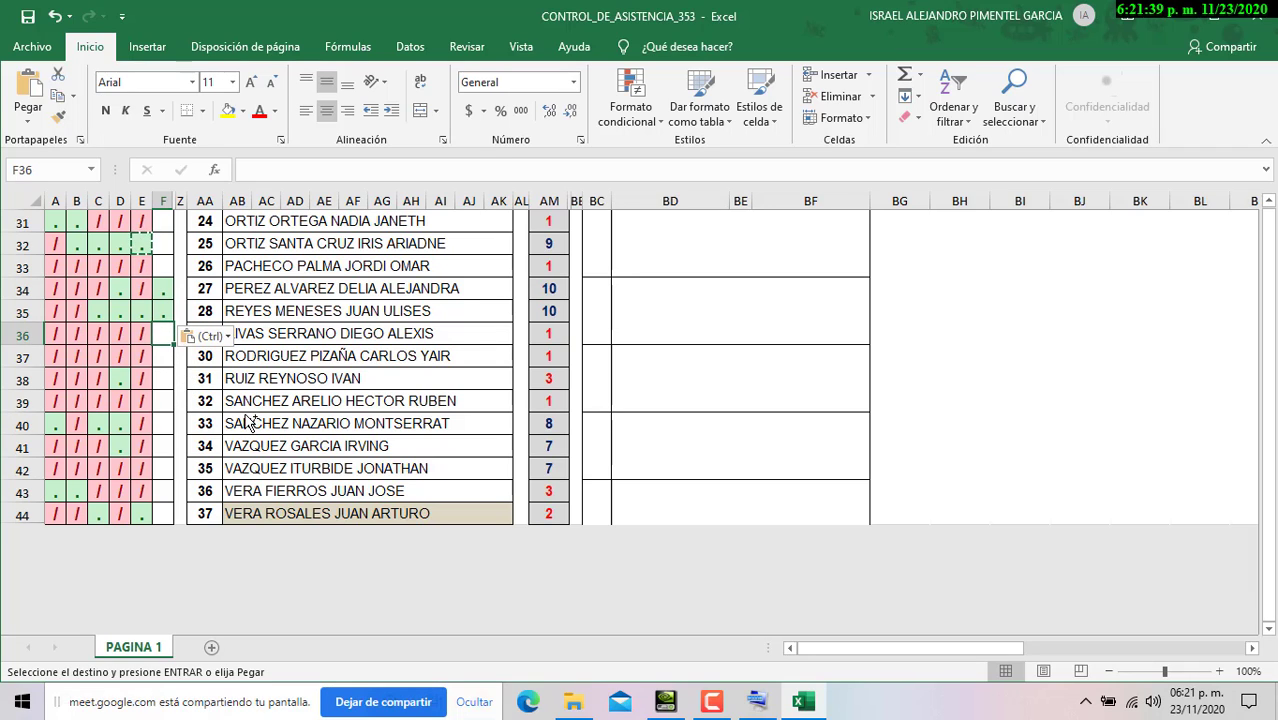
pyautogui.hotkey('ctrl', 'v')
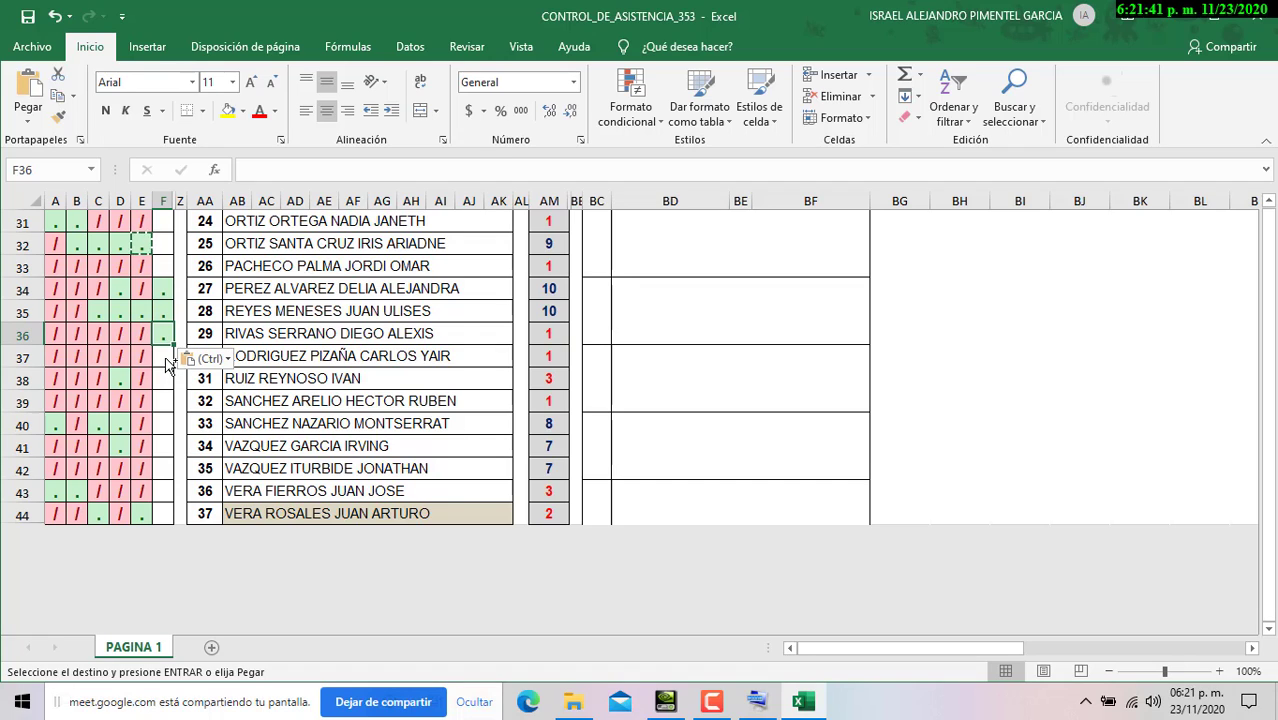
# Enter the "." mark in the session 6 cells F40 and F41, leaving F37 to F39 blank
pyautogui.click(166, 360)
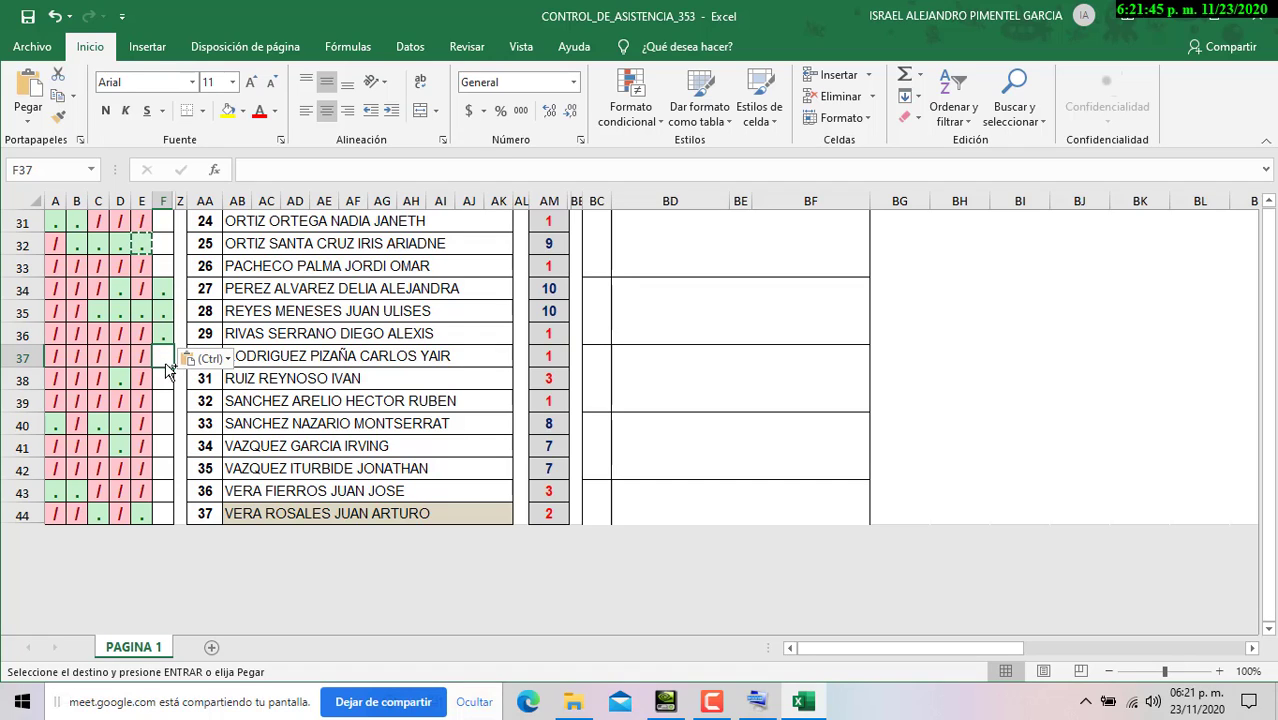
pyautogui.click(167, 383)
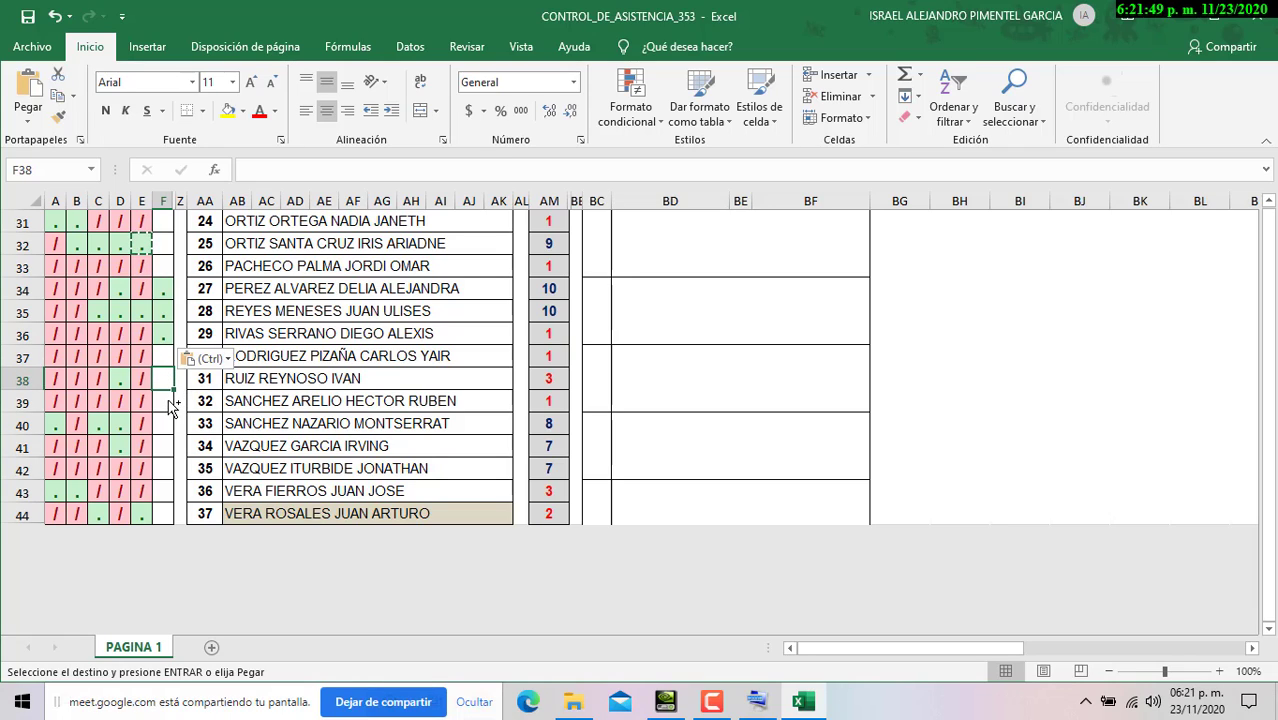
pyautogui.click(171, 401)
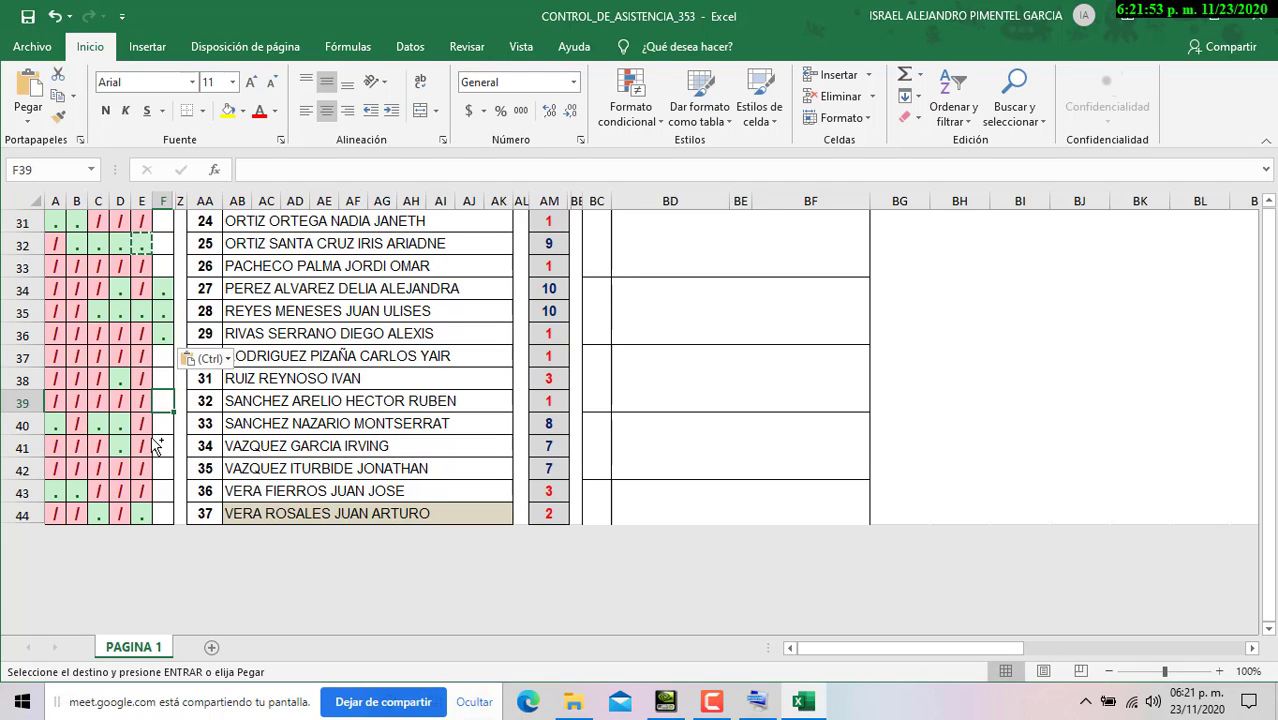
pyautogui.click(160, 428)
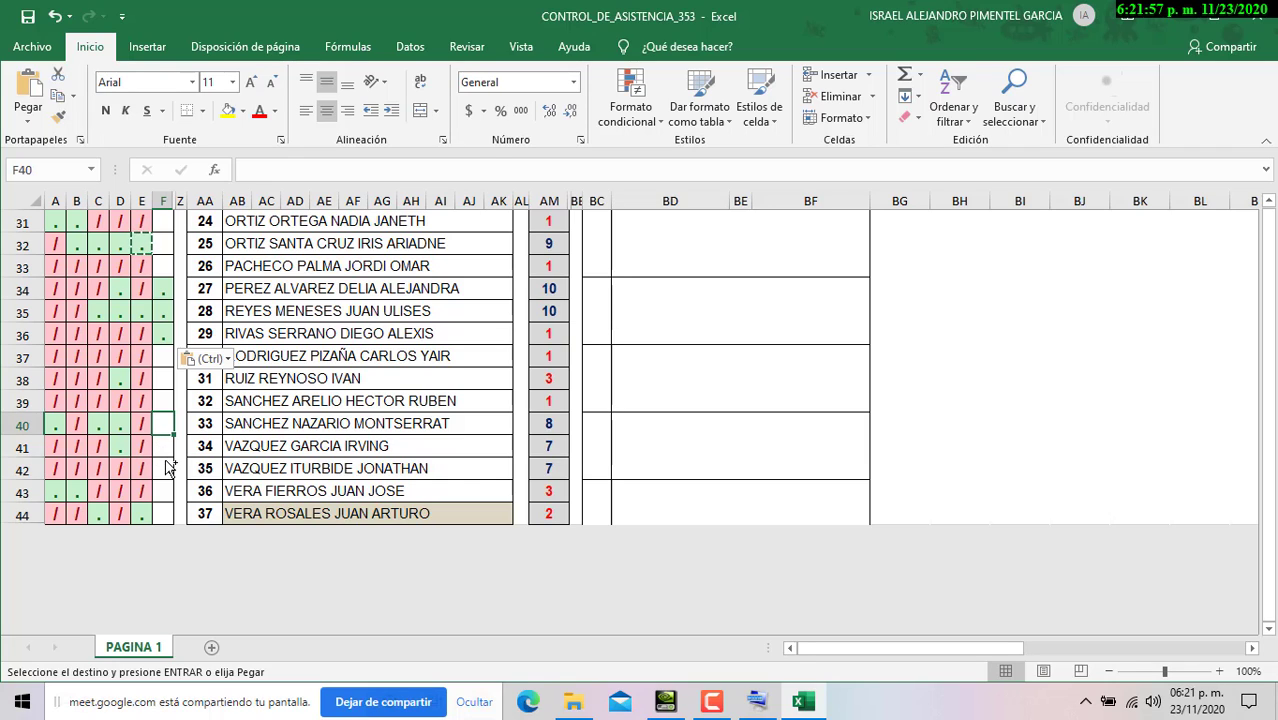
pyautogui.write('.')
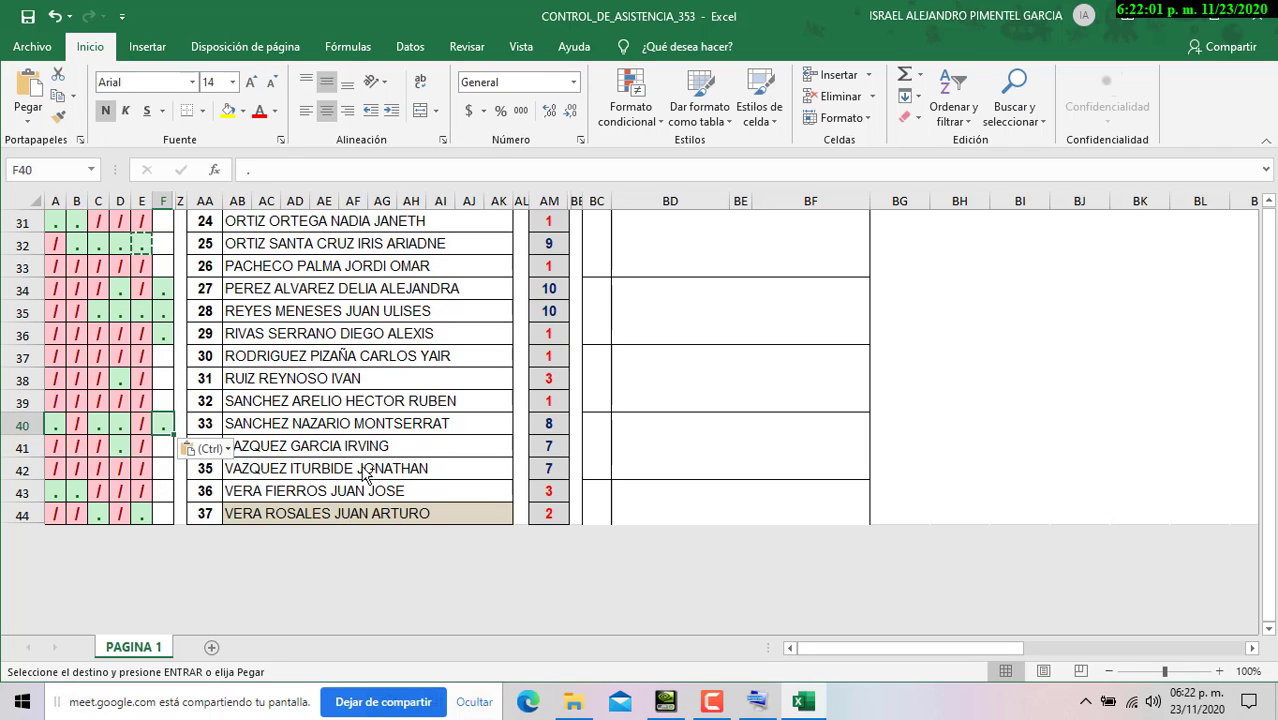
pyautogui.click(164, 447)
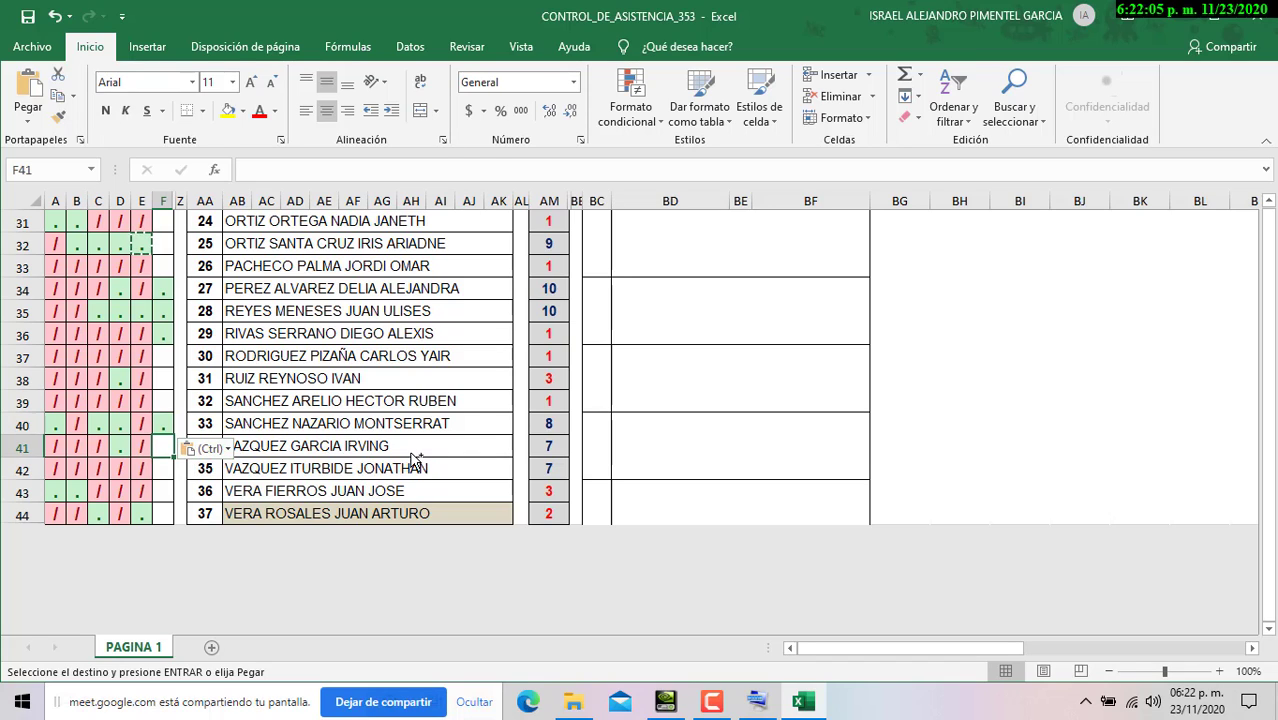
pyautogui.write('.')
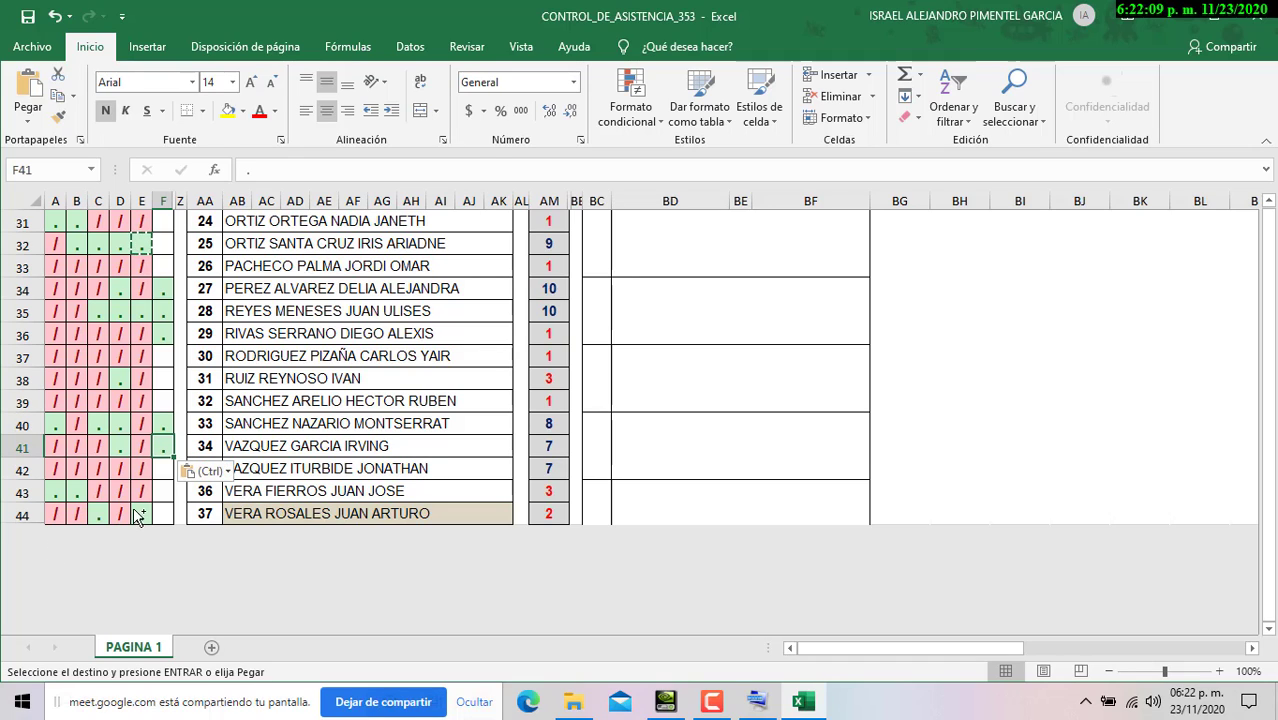
# Copy the "/" mark from E39 into the session 6 cells F42, F43 and F44
pyautogui.press('Down')
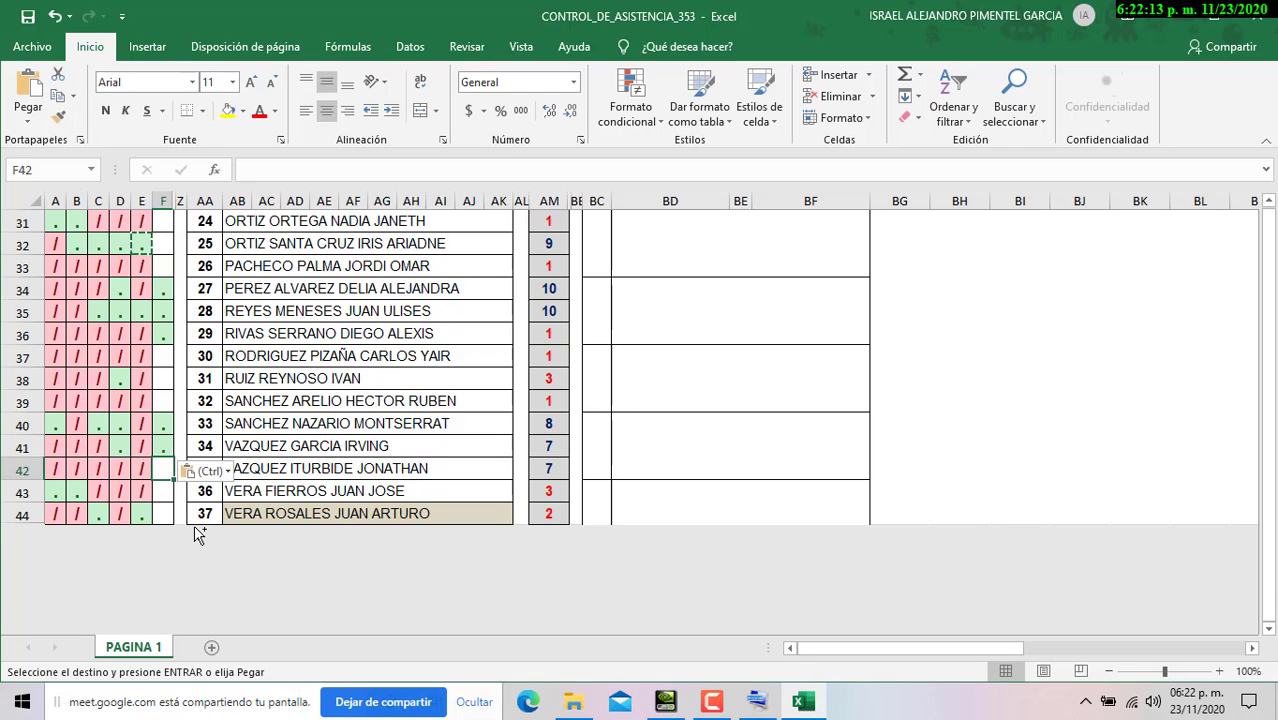
pyautogui.click(158, 492)
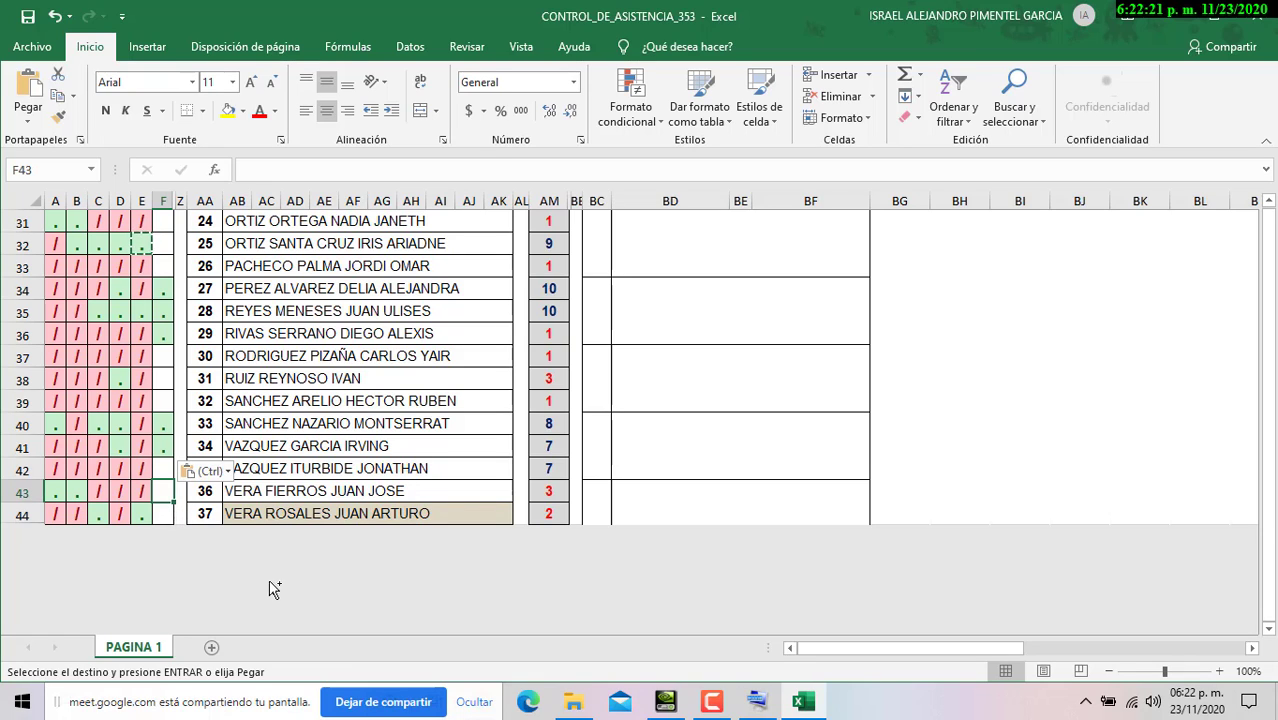
pyautogui.press('Down')
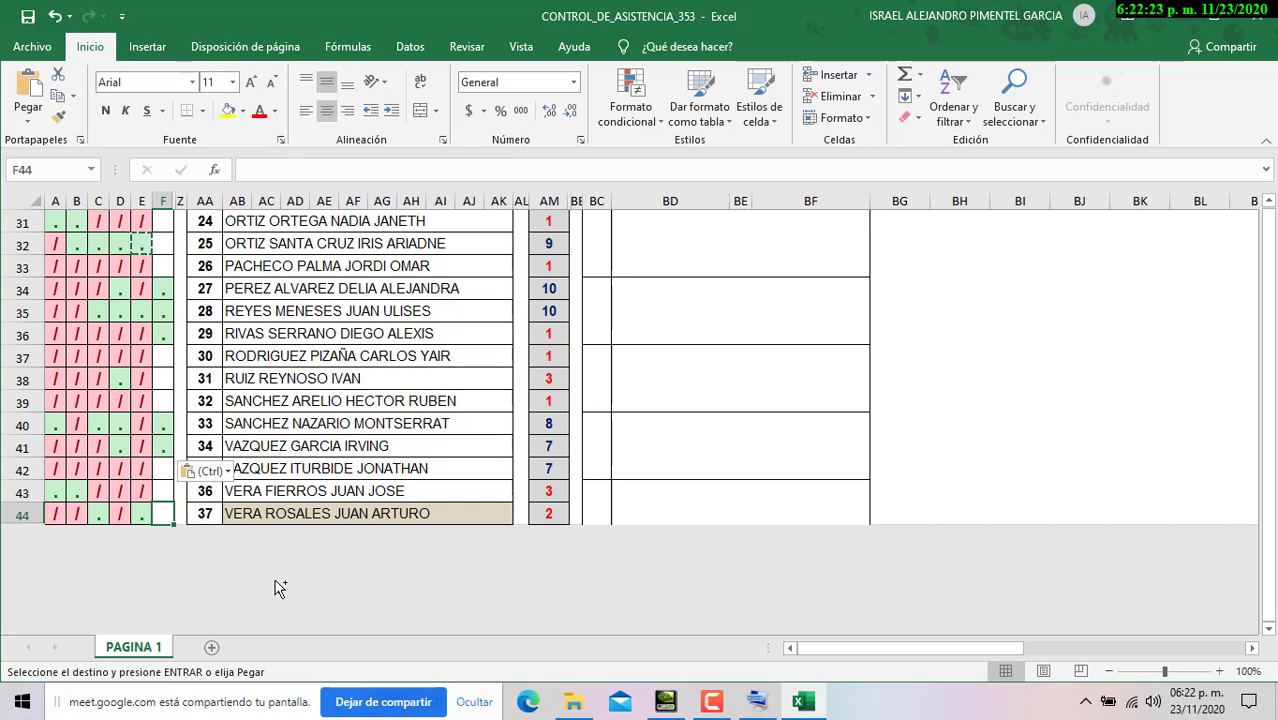
pyautogui.click(143, 406)
pyautogui.hotkey('ctrl', 'c')
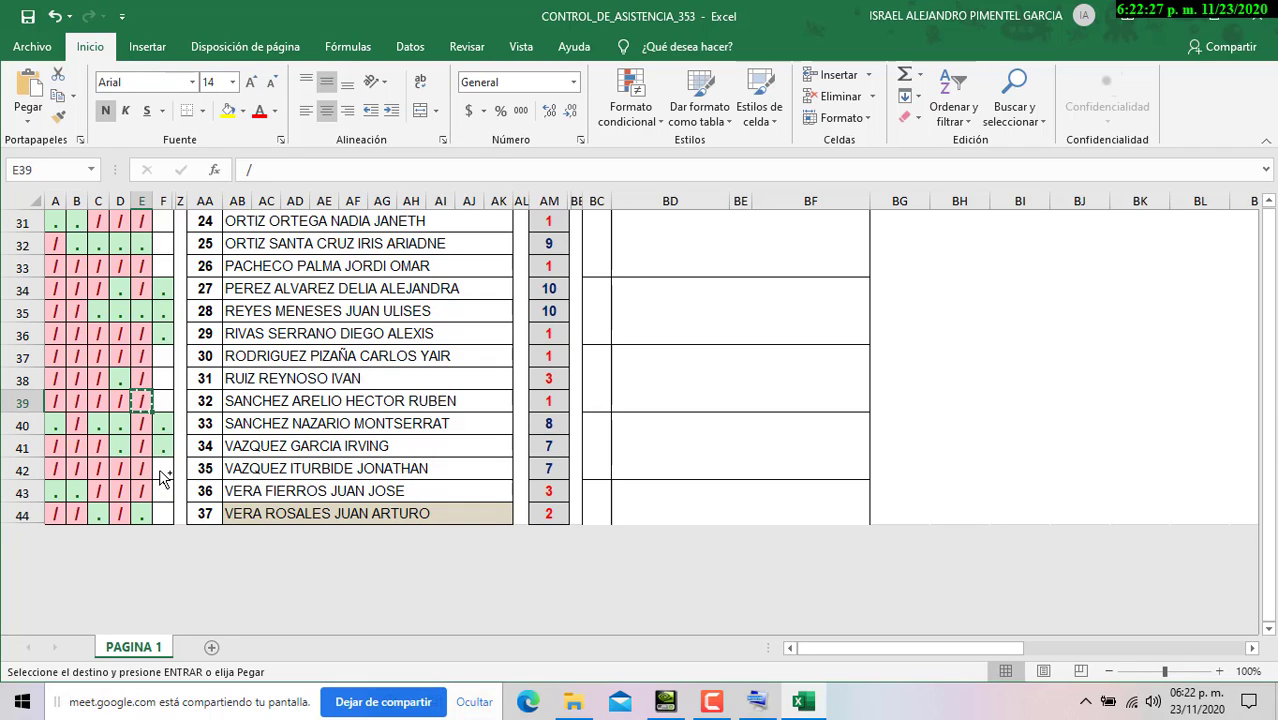
pyautogui.click(163, 469)
pyautogui.hotkey('ctrl', 'v')
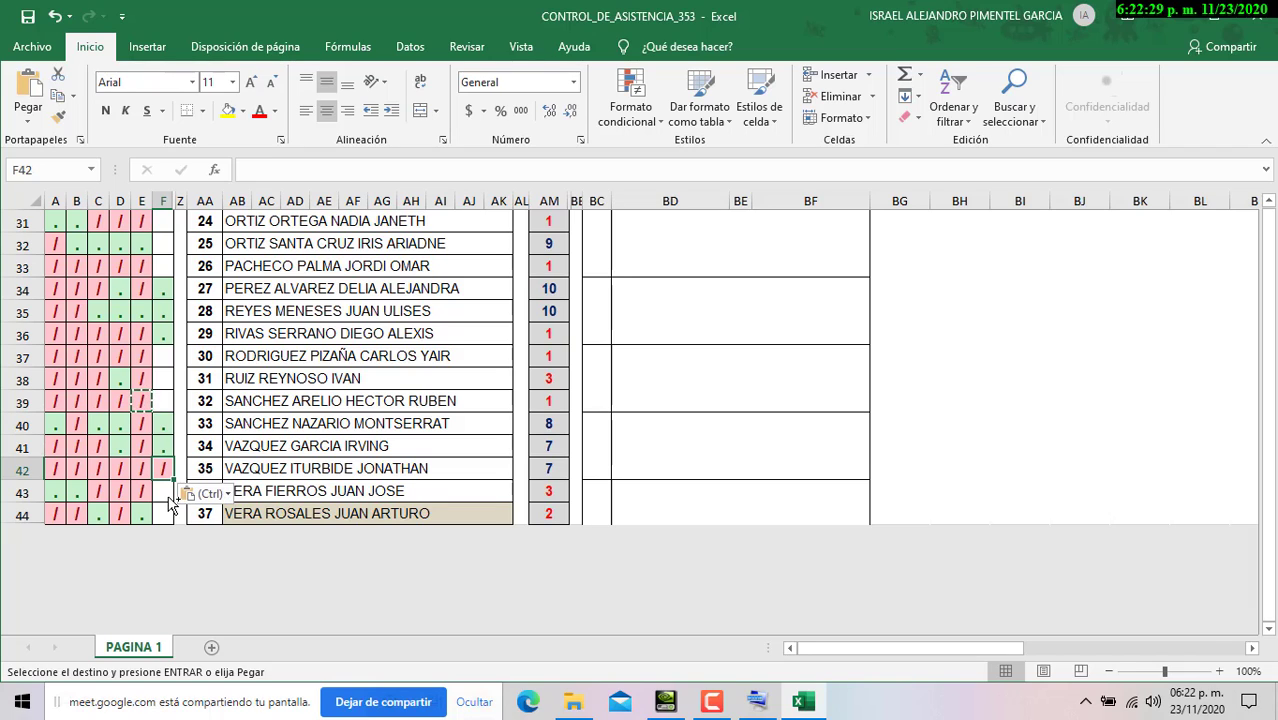
pyautogui.click(168, 496)
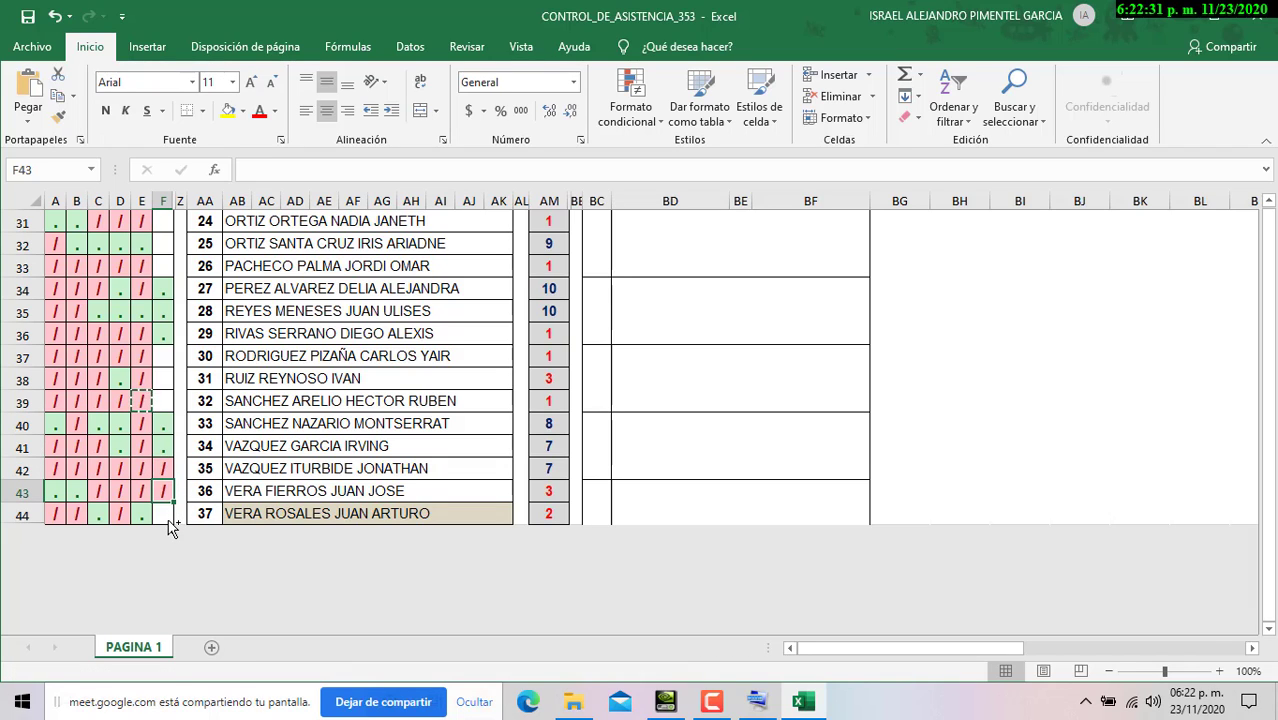
pyautogui.hotkey('ctrl', 'v')
pyautogui.click(168, 516)
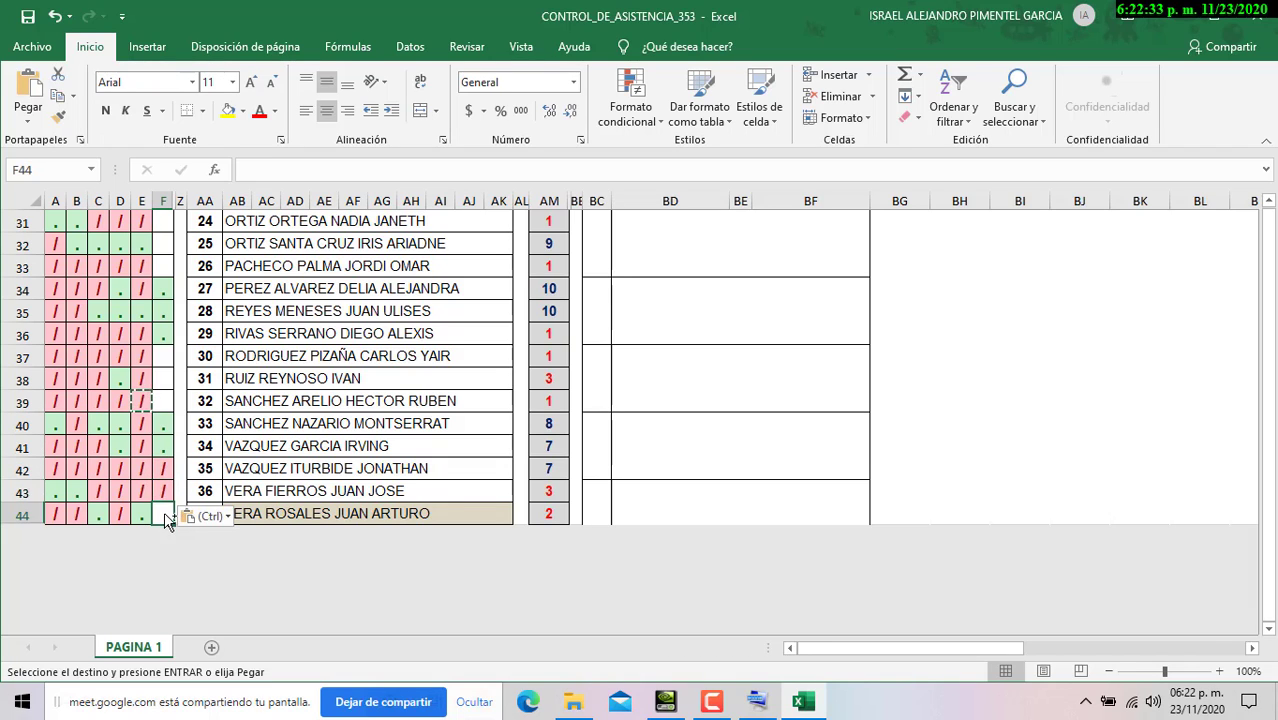
pyautogui.press('Return')
pyautogui.hotkey('ctrl', 'v')
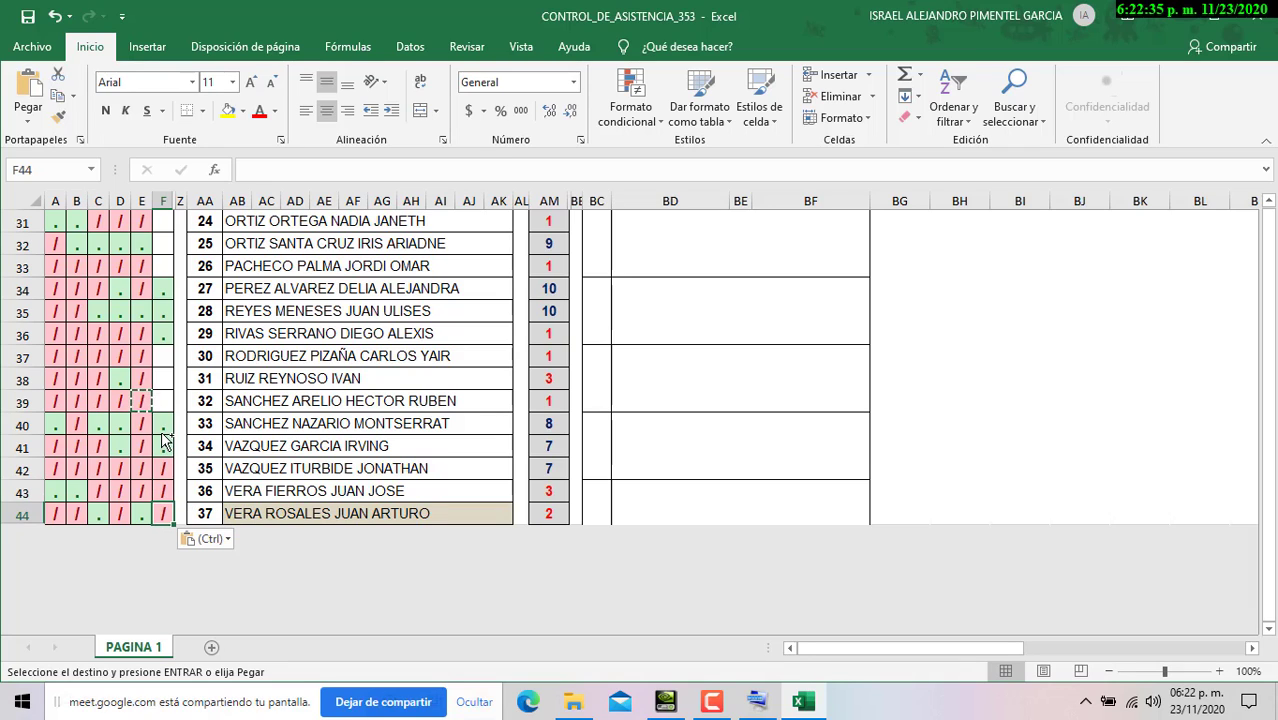
# Paste the copied "/" mark into the skipped session 6 cell F37
pyautogui.click(165, 357)
pyautogui.press('Return')
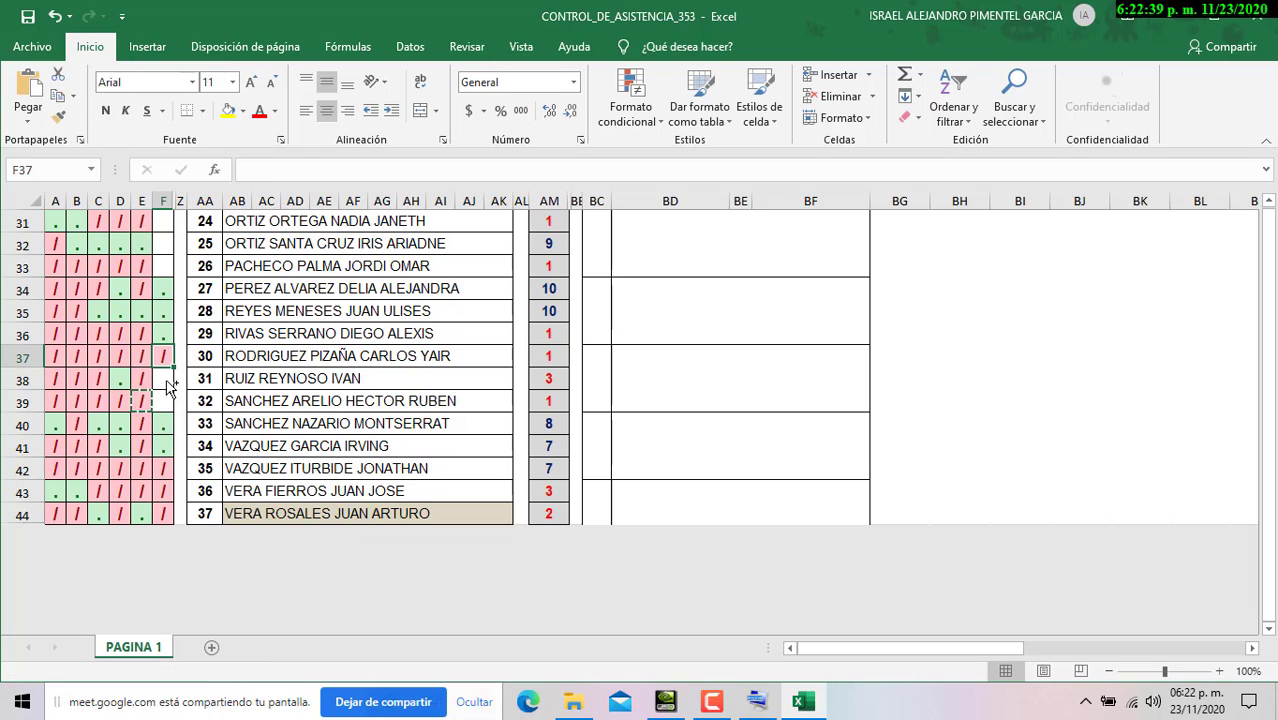